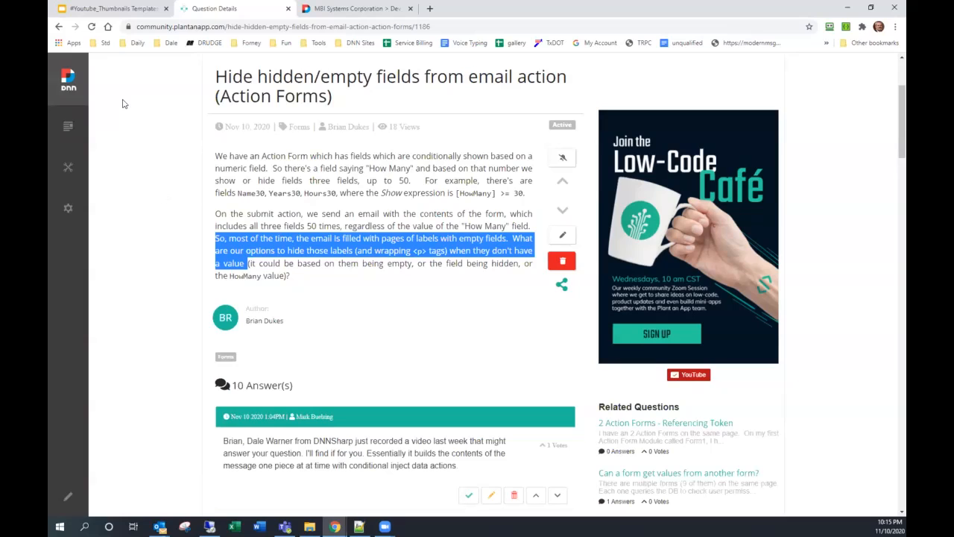
- Switch to the MBI Systems Corporation test page with the contact form
left_click(374, 9)
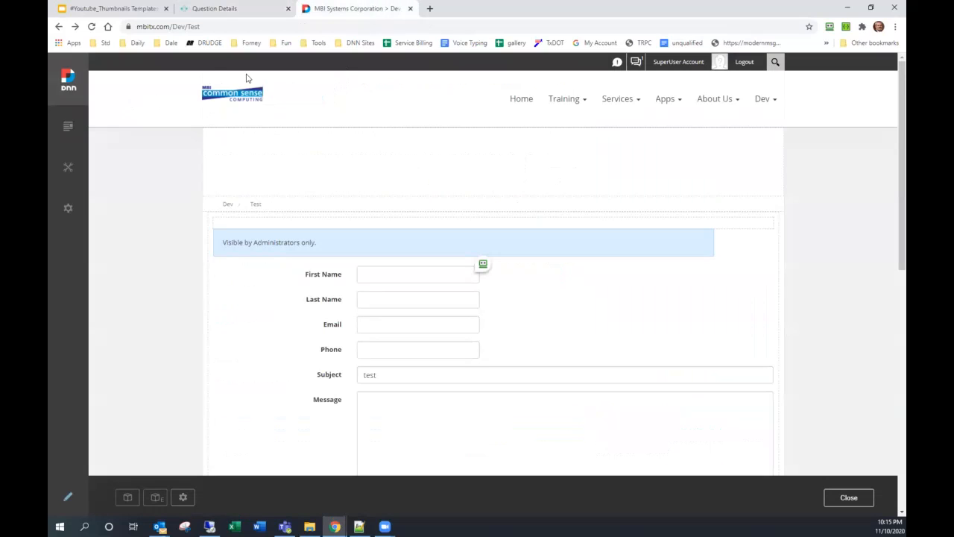
- Reload the form and submit a first and last name, then add a phone number and resubmit
left_click(91, 28)
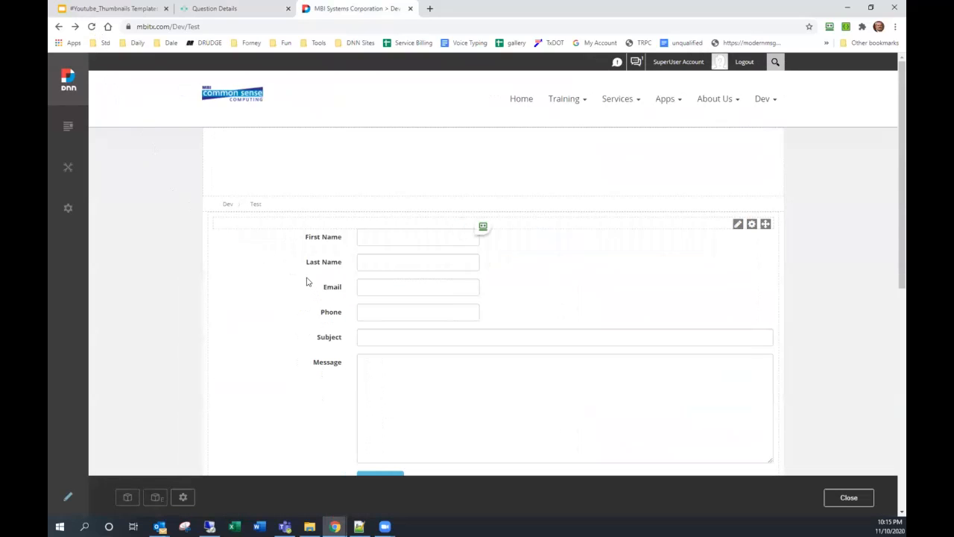
scroll(306, 279, "down", 1)
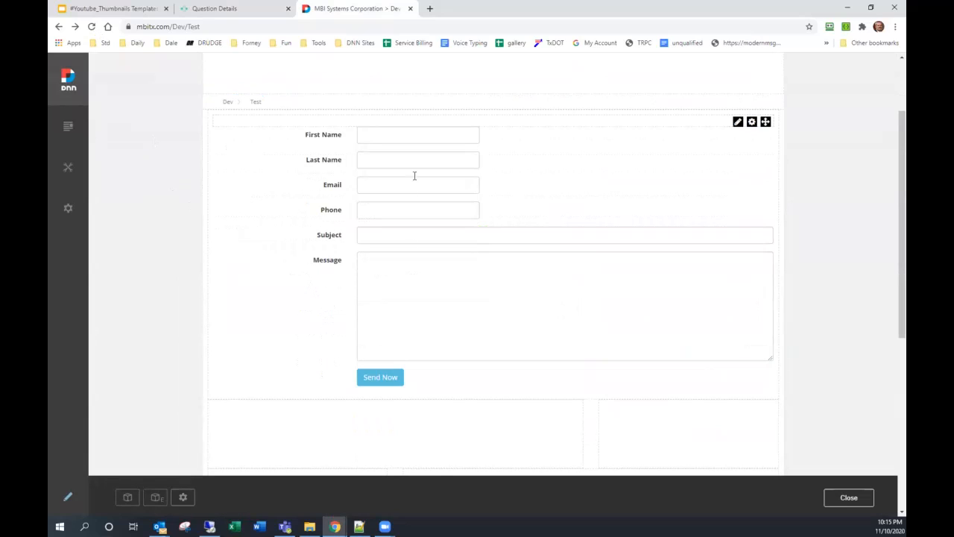
left_click(425, 138)
key("Tab")
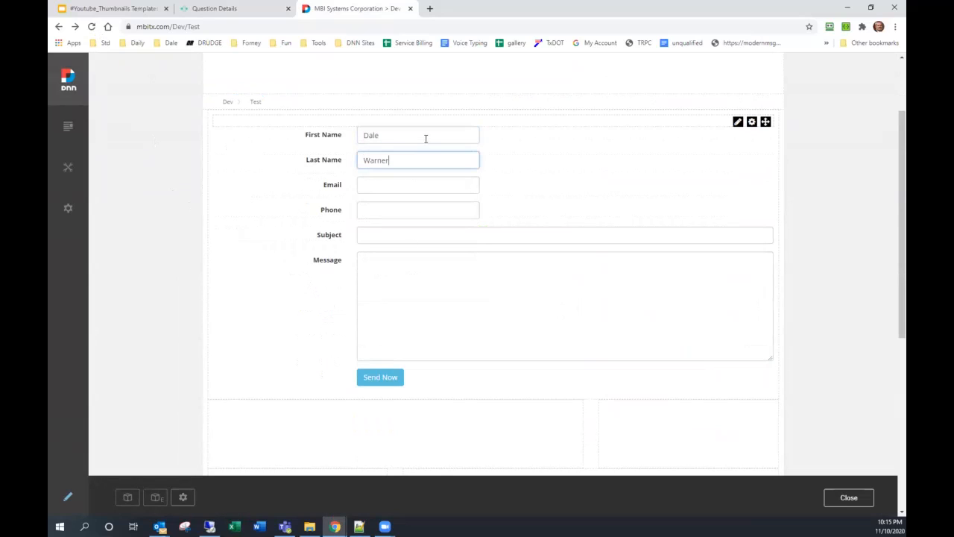
left_click(385, 377)
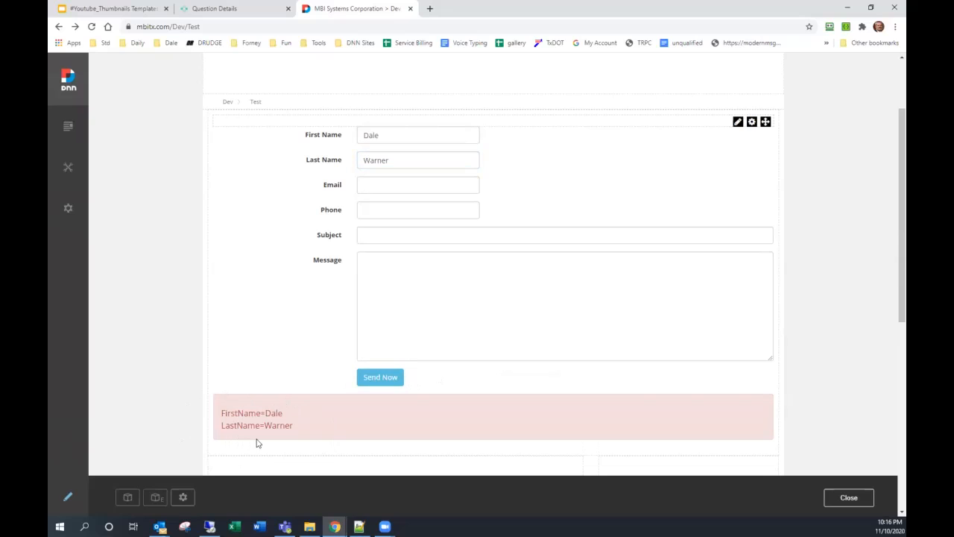
left_click(393, 214)
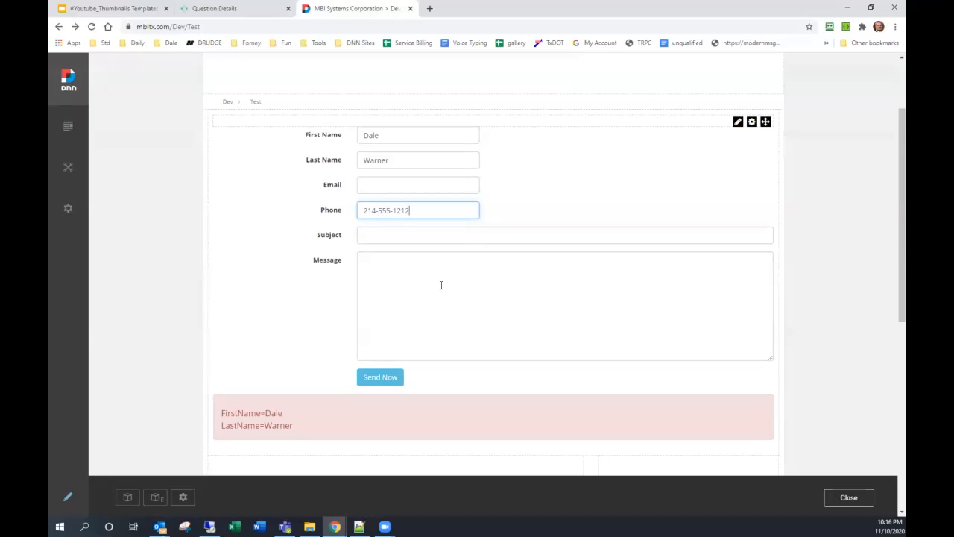
left_click(380, 379)
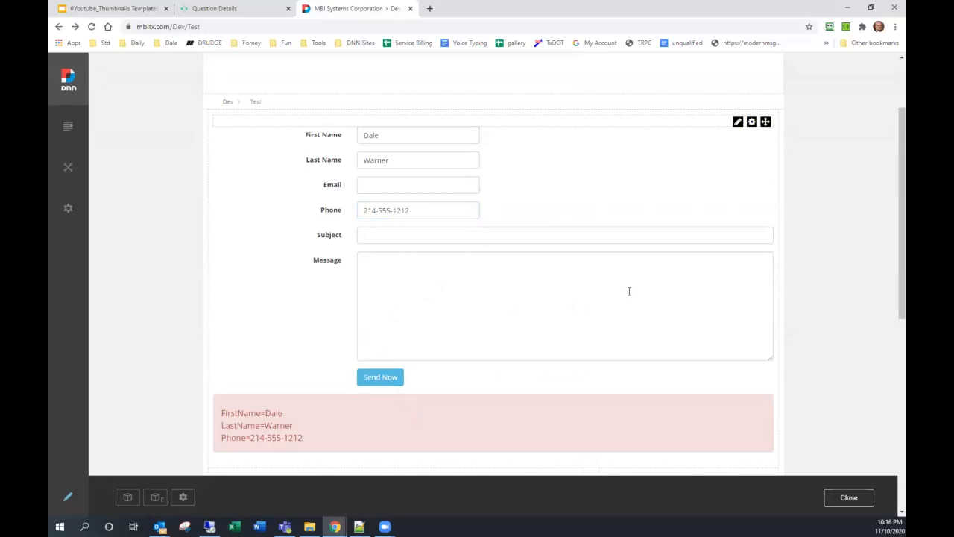
- In full-screen Manage Form, add a Text Box field titled Text1 with Save to Report enabled
mouse_move(736, 123)
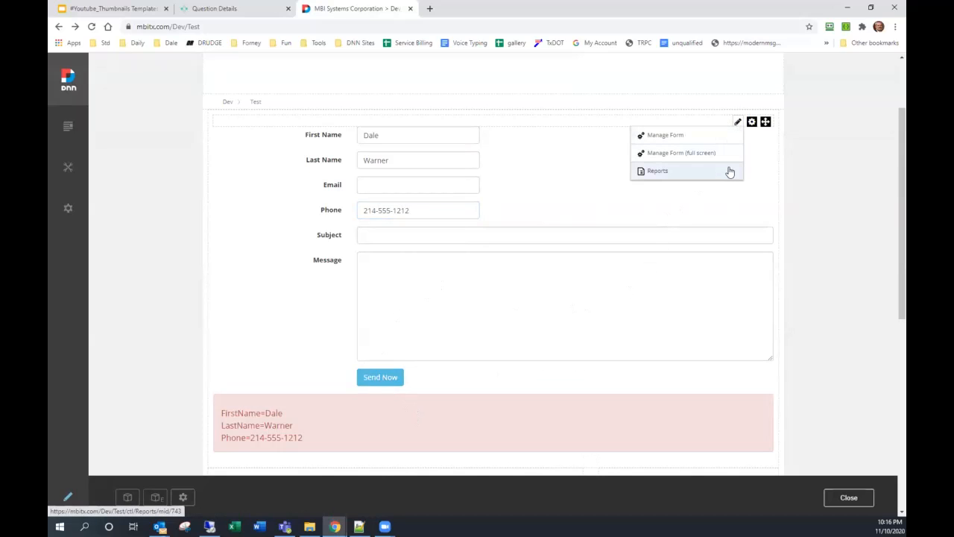
left_click(719, 154)
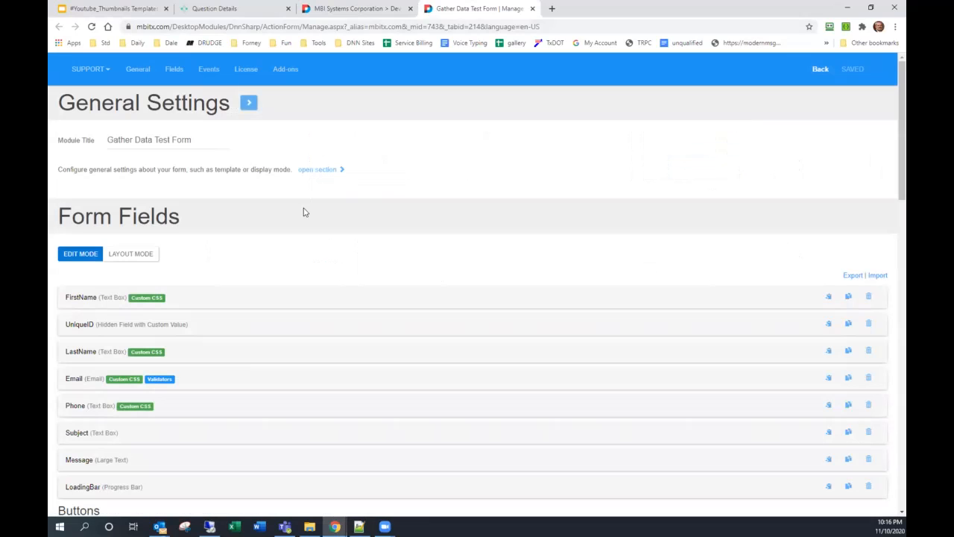
scroll(304, 216, "down", 3)
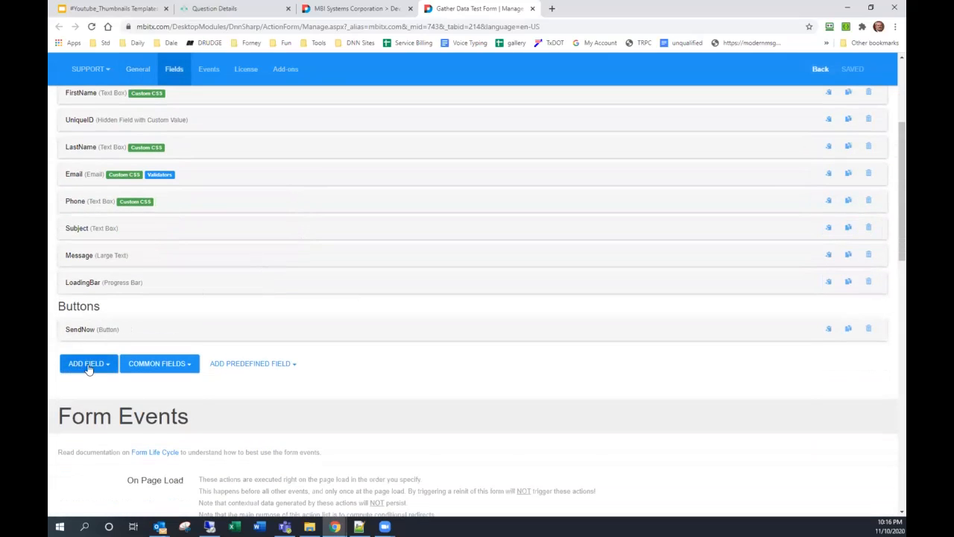
left_click(89, 364)
scroll(97, 362, "down", 4)
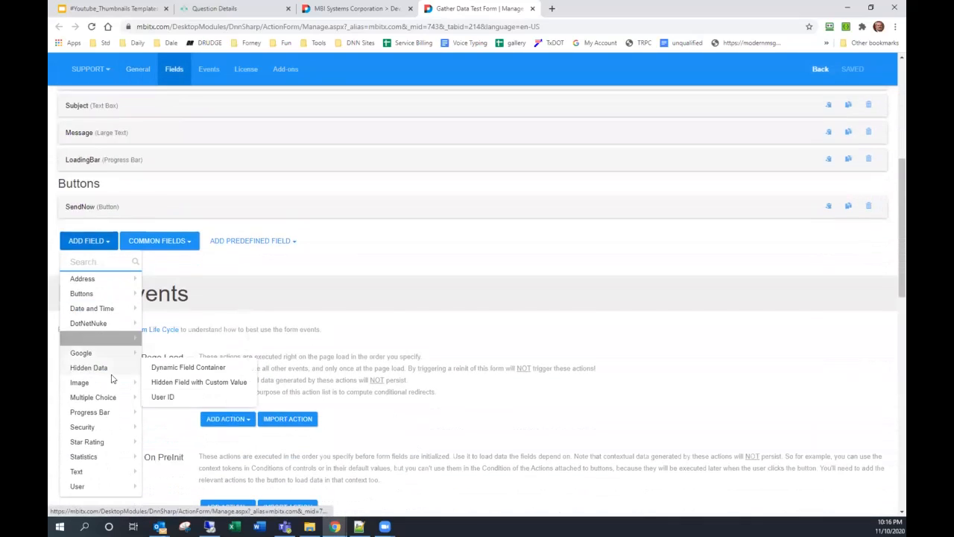
left_click(169, 448)
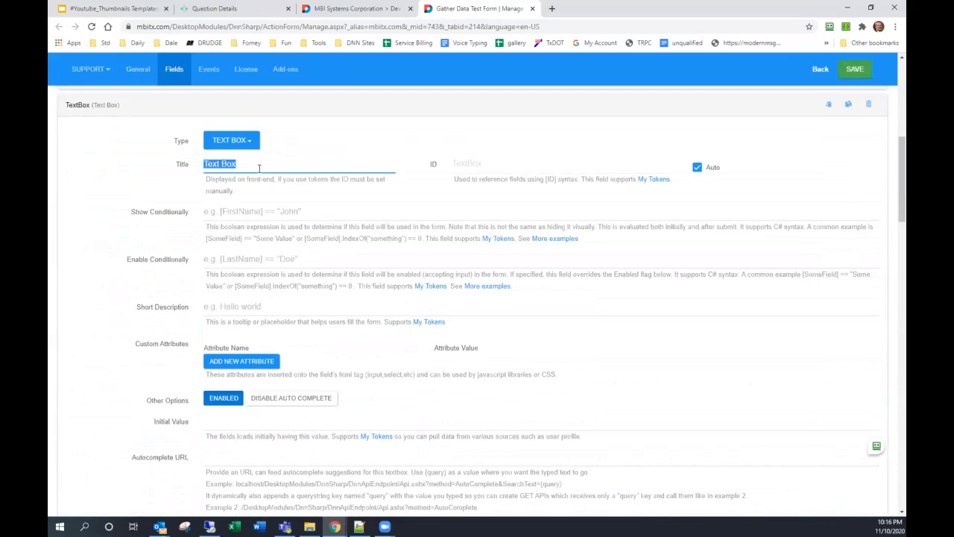
type("Test")
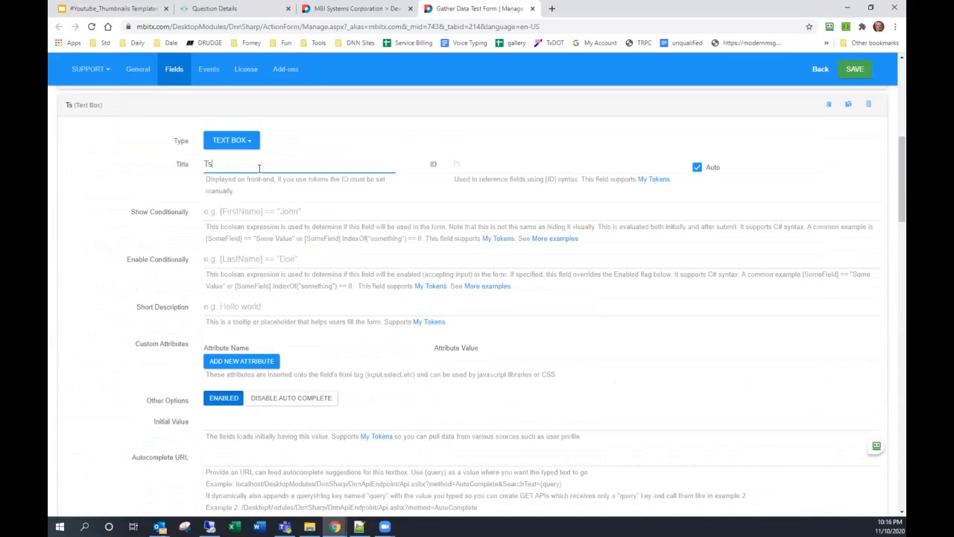
type("1")
scroll(206, 328, "down", 5)
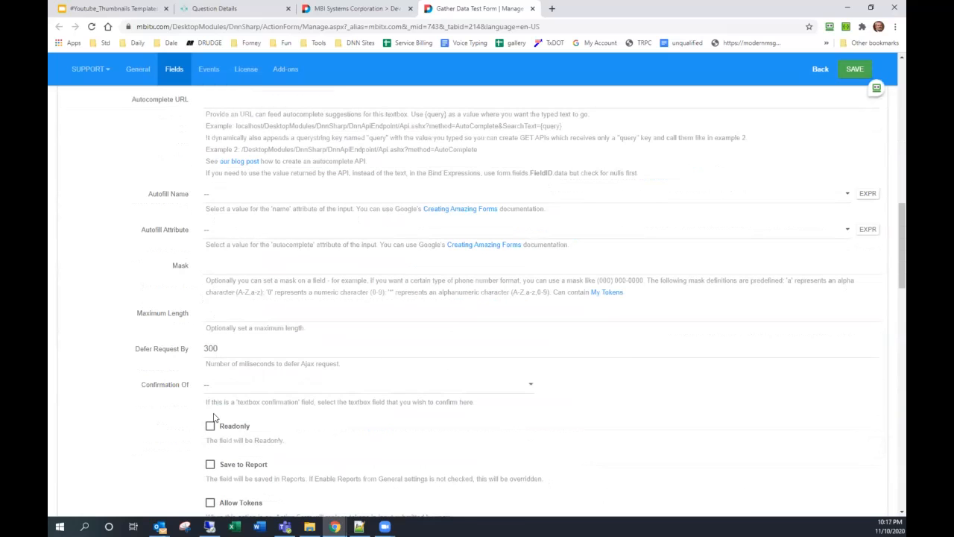
left_click(209, 463)
left_click(864, 69)
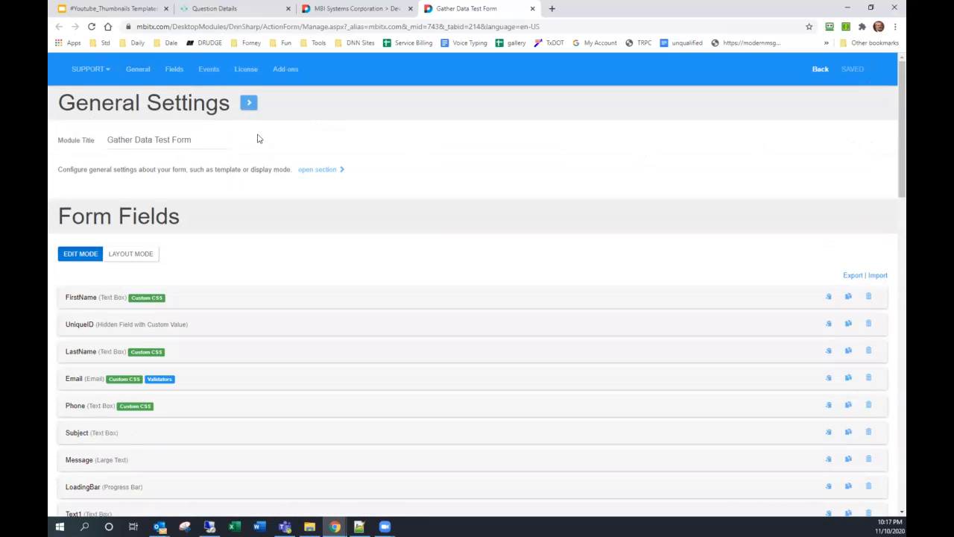
- In Layout Mode, move Text1 directly below Message and save the new order
left_click(324, 170)
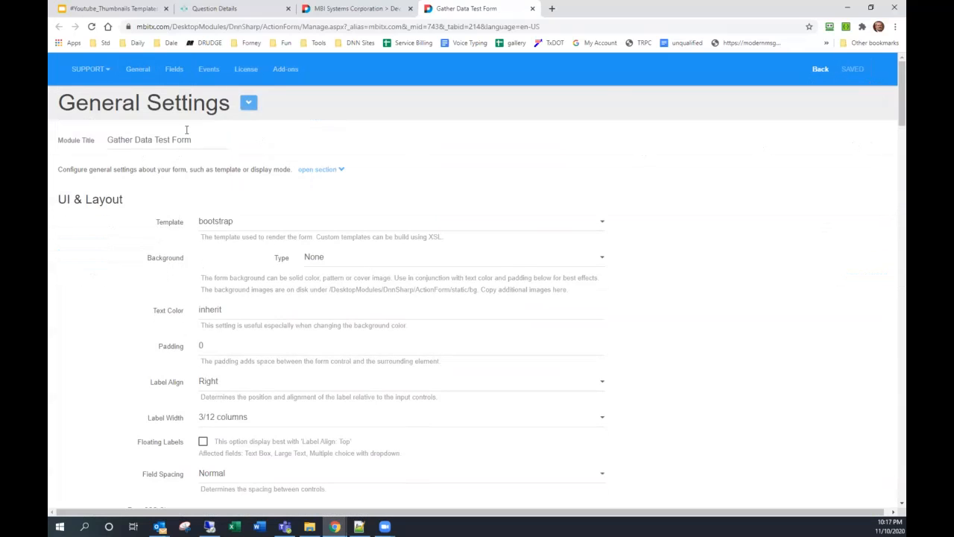
left_click(248, 103)
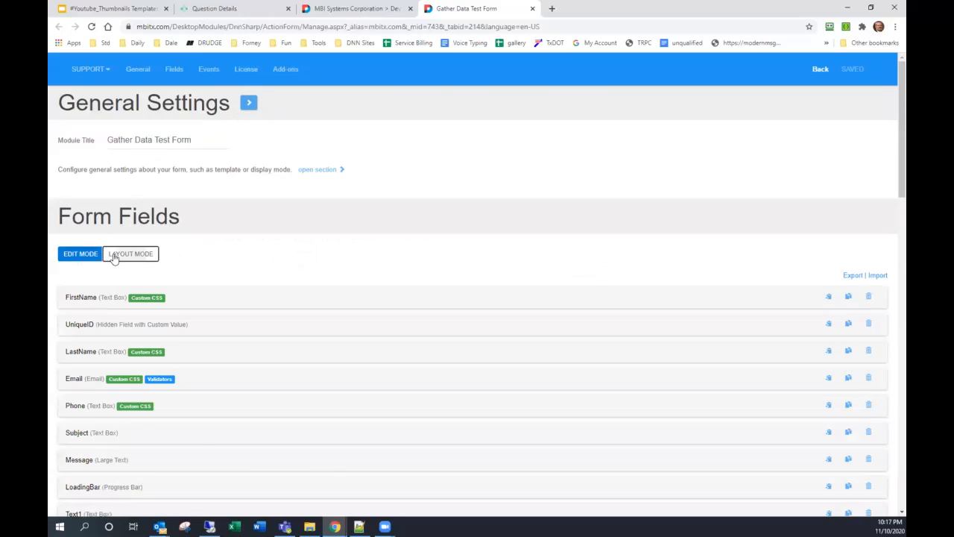
left_click(113, 254)
scroll(67, 298, "down", 2)
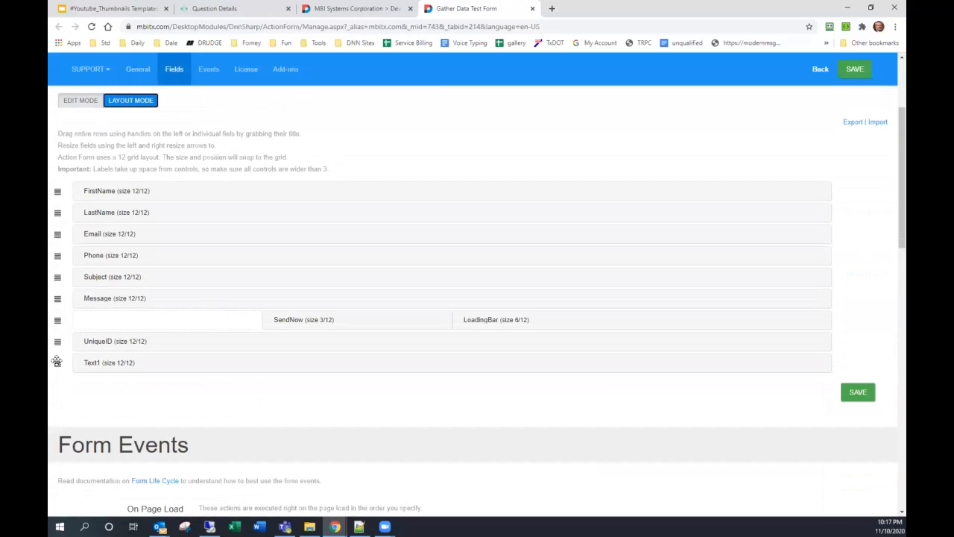
left_click_drag(56, 361, 58, 319)
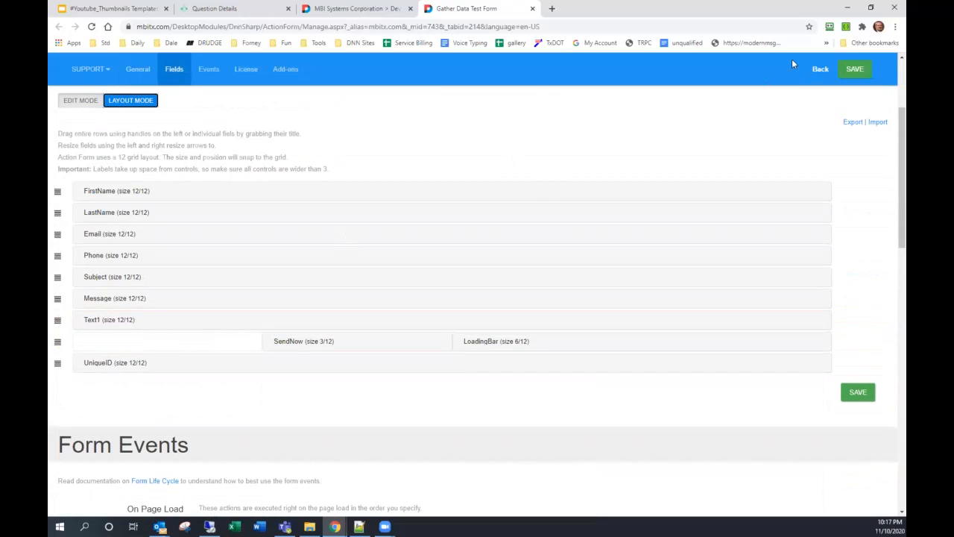
left_click(855, 69)
left_click(354, 8)
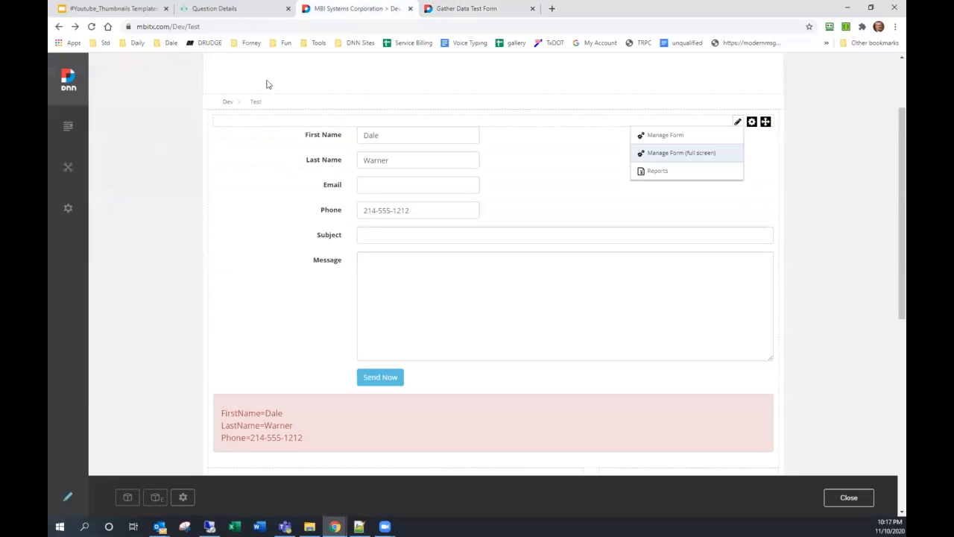
- Submit the reloaded form with only Subject 'aaa test' and Text1 'Hello world!' filled
left_click(93, 28)
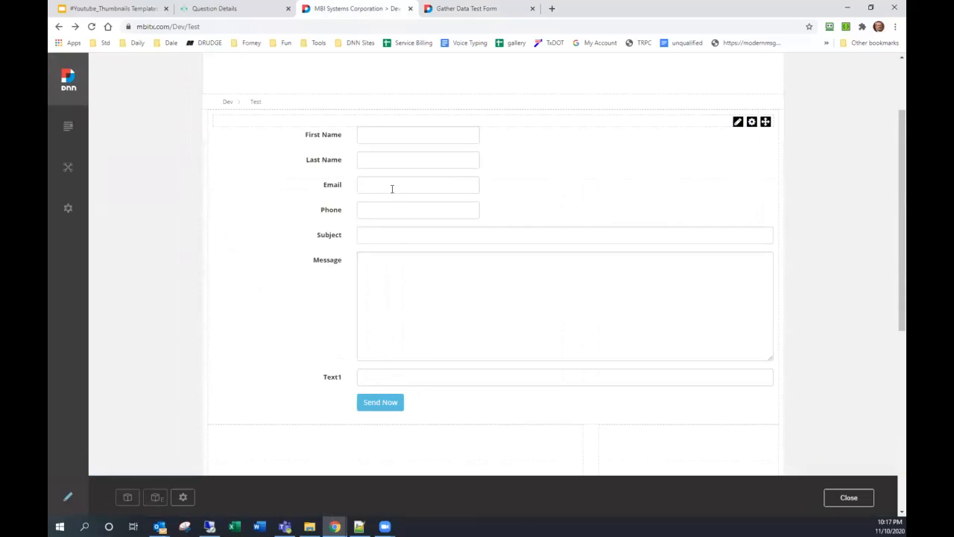
left_click(379, 236)
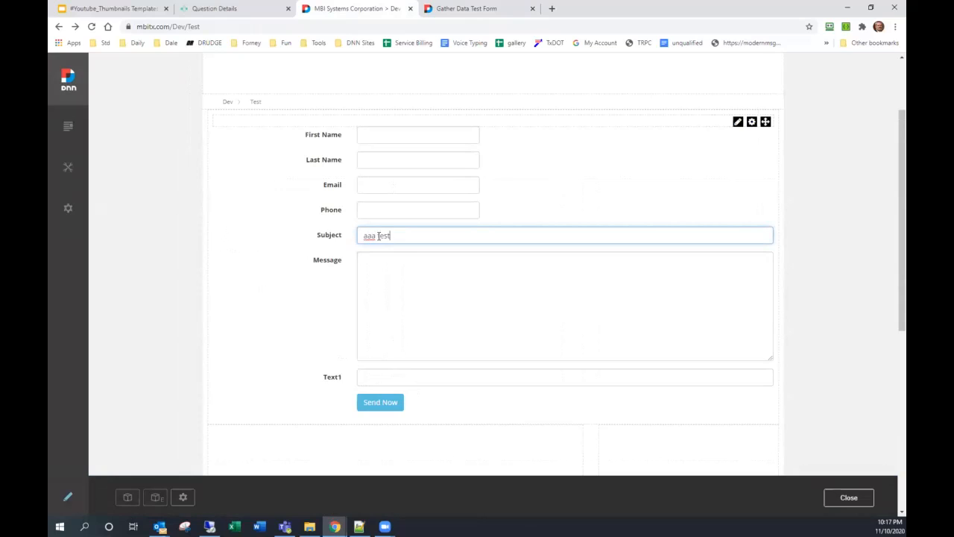
left_click(398, 376)
type("Hello world!")
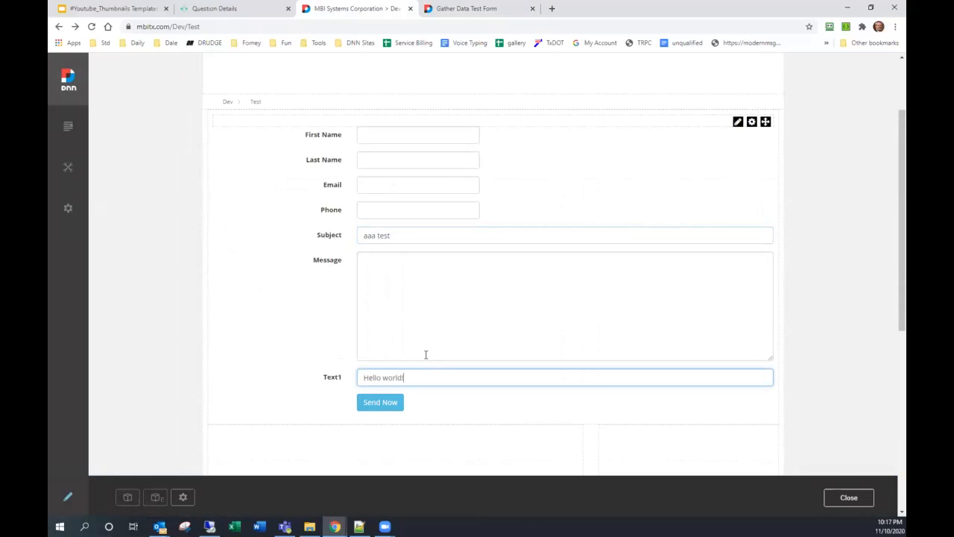
left_click(396, 403)
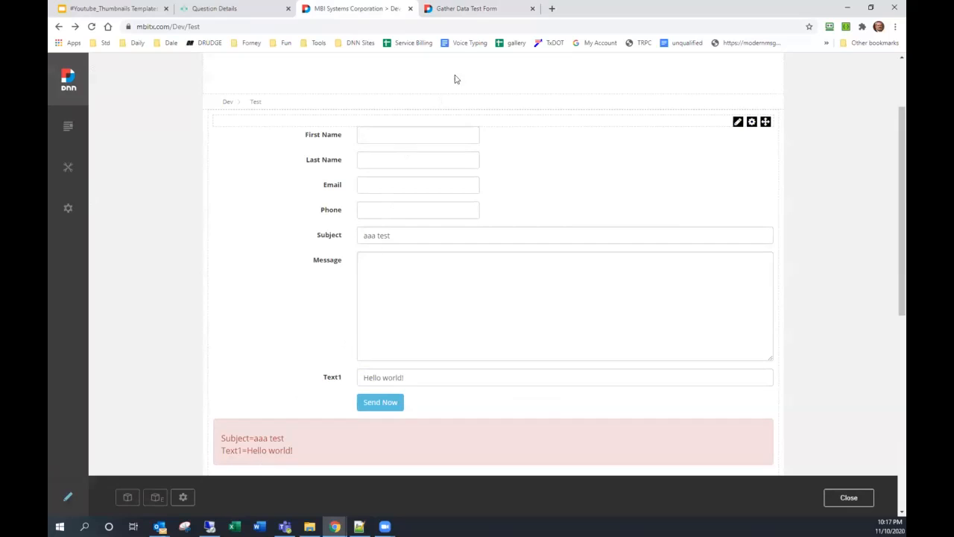
left_click(472, 11)
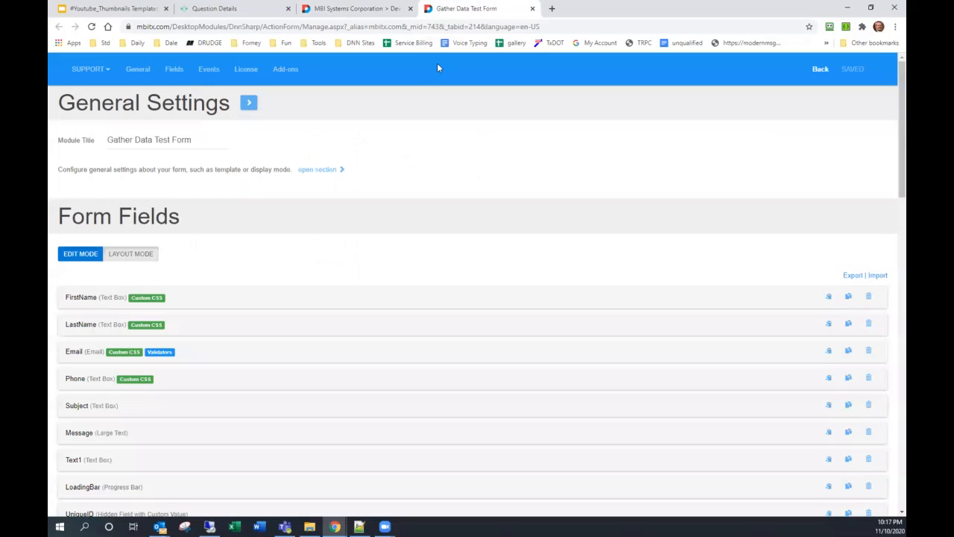
- Open the FirstName field's settings and scroll through the remaining fields down to SendNow
left_click(308, 171)
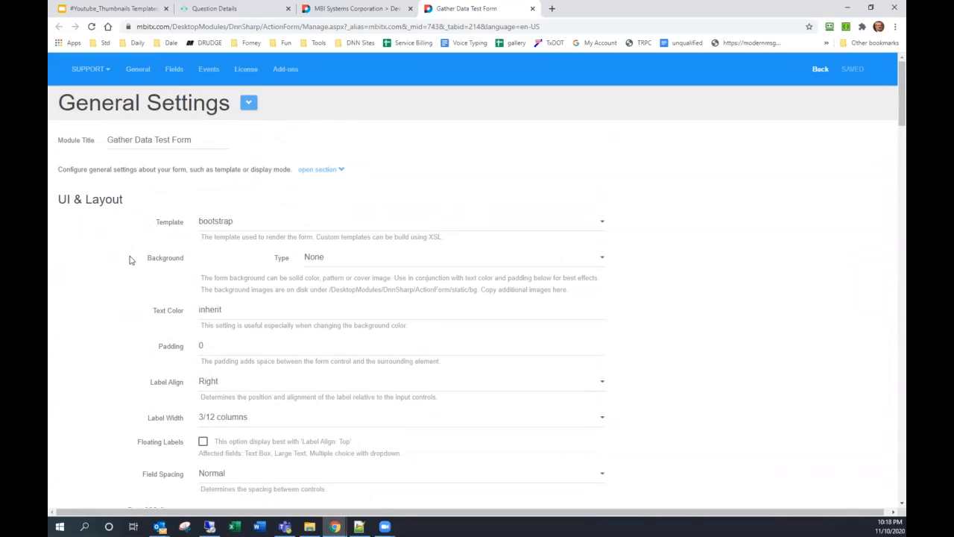
scroll(134, 264, "down", 13)
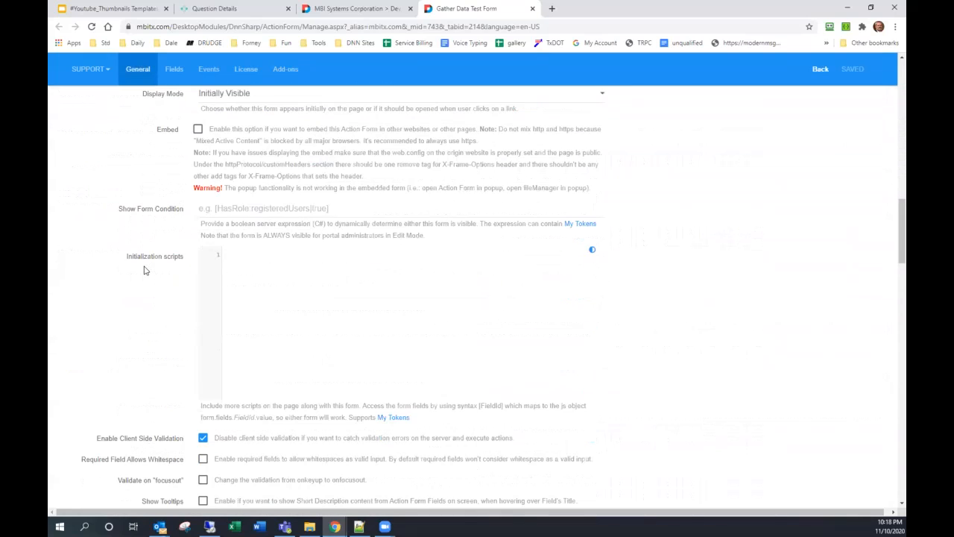
scroll(201, 455, "down", 2)
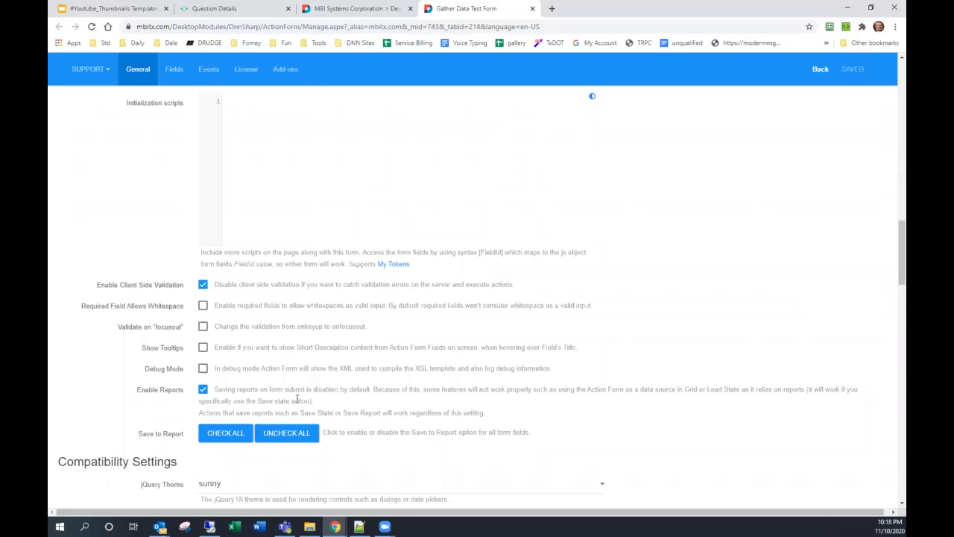
scroll(297, 399, "down", 5)
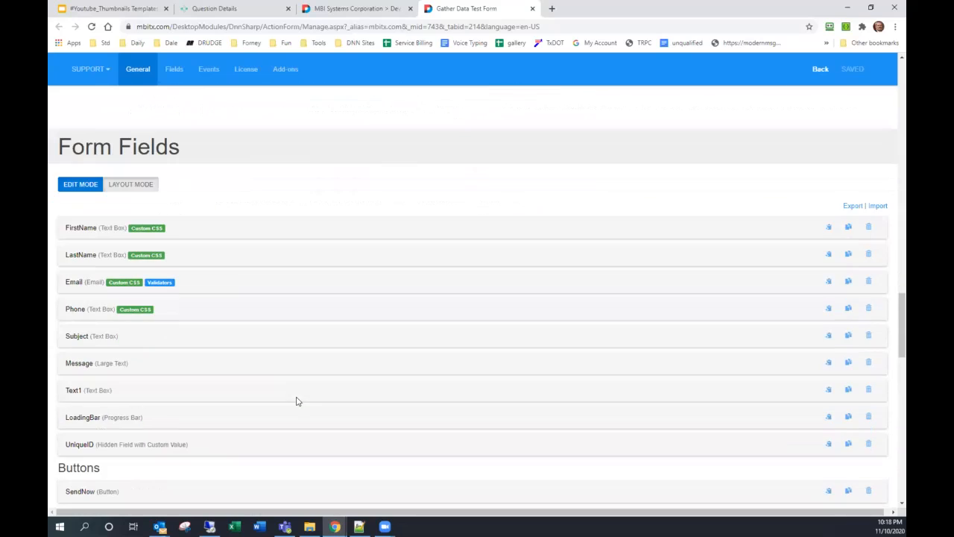
left_click(108, 232)
scroll(119, 238, "down", 4)
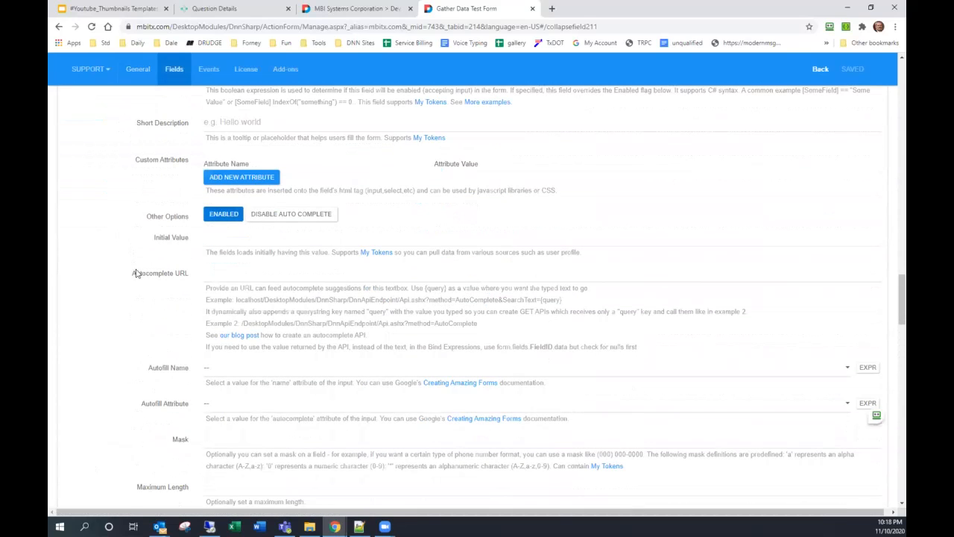
scroll(163, 355, "down", 1)
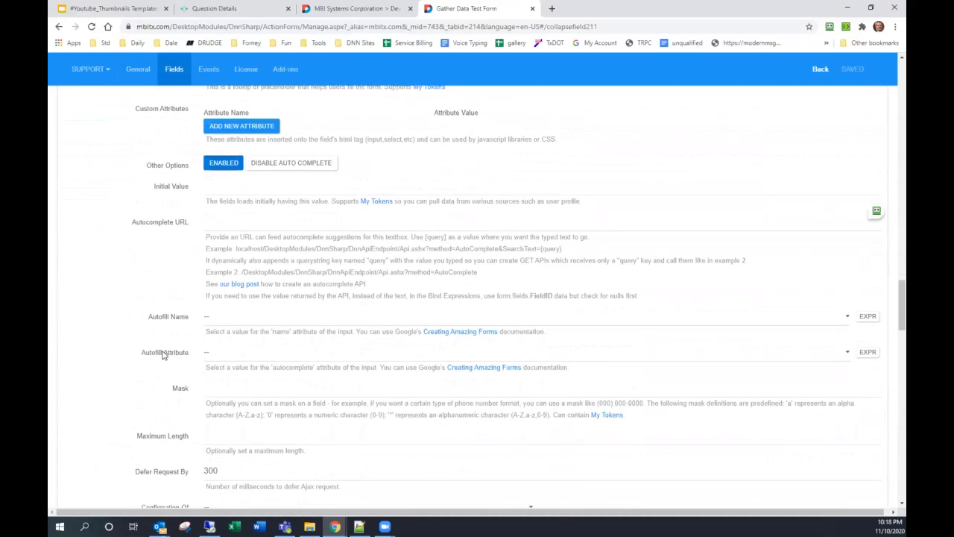
scroll(191, 419, "down", 3)
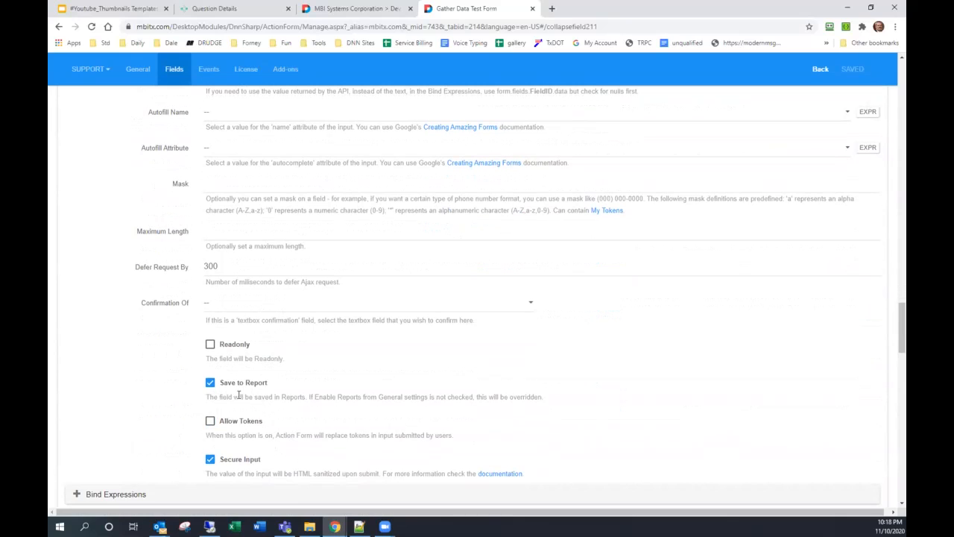
scroll(239, 395, "down", 6)
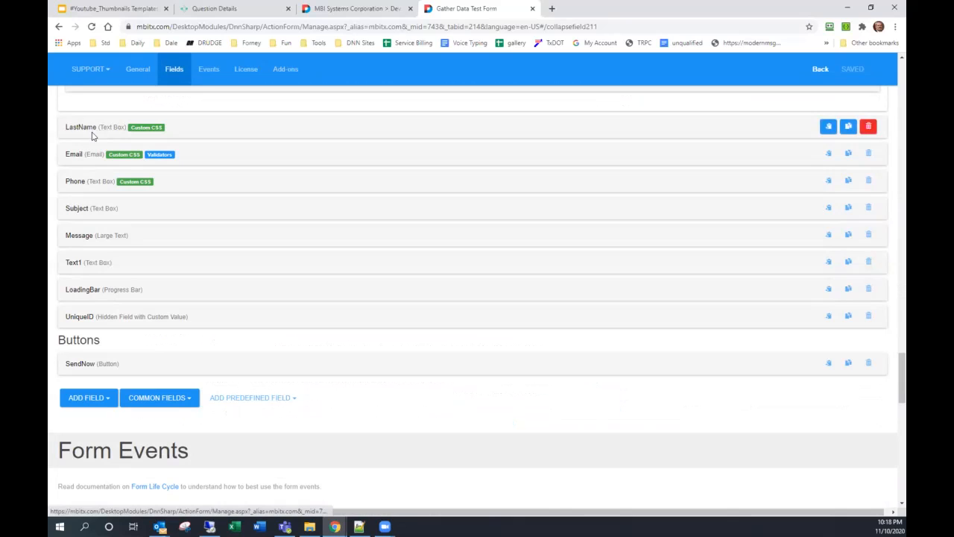
- Inspect the Phone and UniqueID hidden field settings, then collapse UniqueID
left_click(92, 181)
scroll(115, 223, "down", 3)
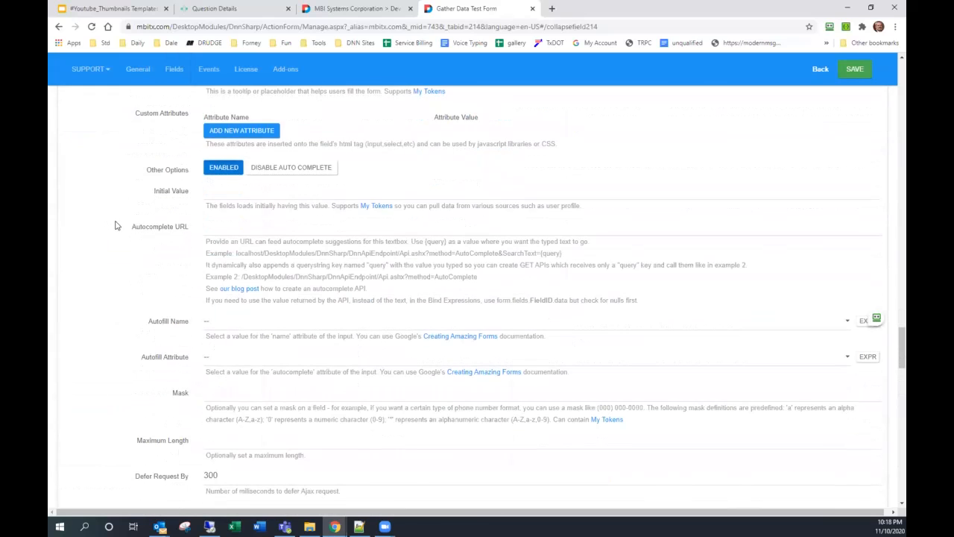
scroll(116, 228, "down", 2)
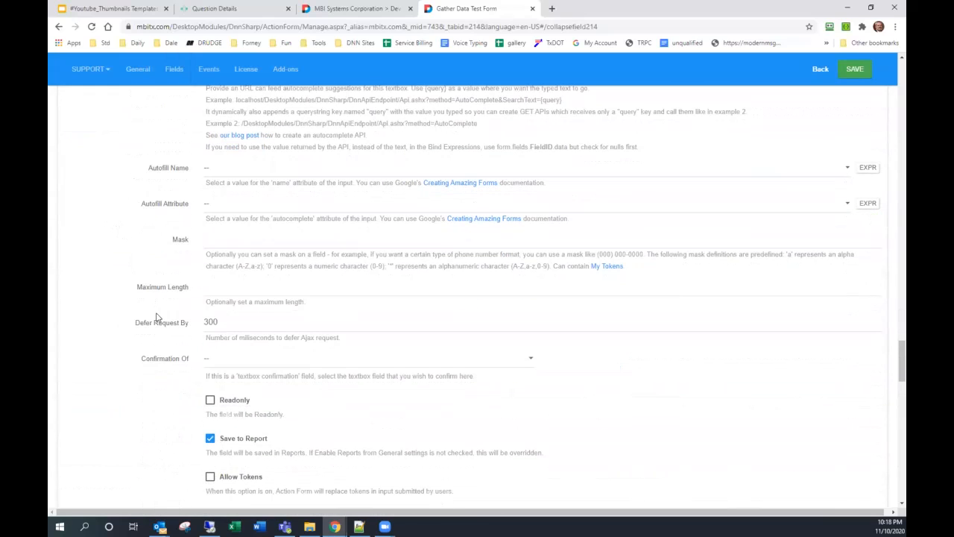
scroll(154, 315, "down", 2)
scroll(217, 300, "down", 3)
scroll(218, 301, "down", 1)
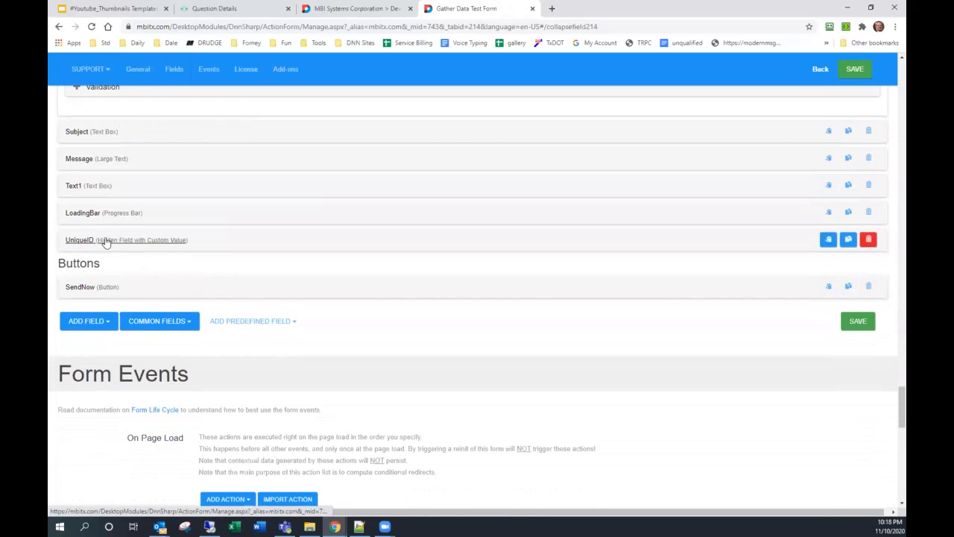
left_click(104, 242)
scroll(119, 257, "down", 1)
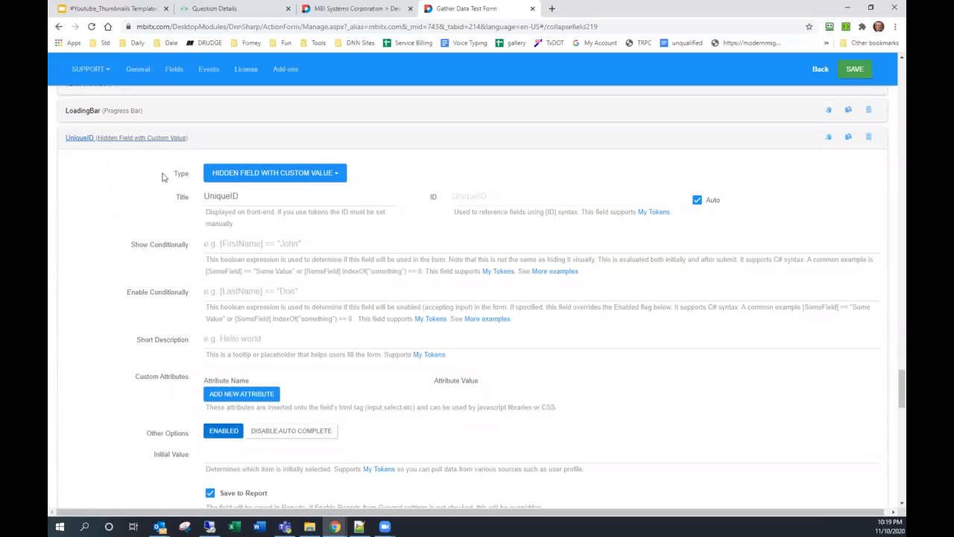
left_click(148, 142)
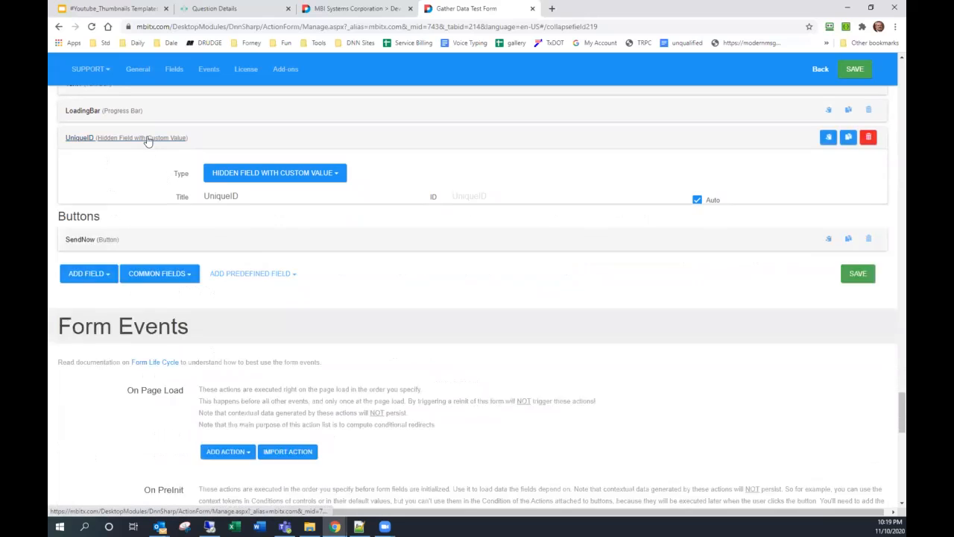
- Open the SendNow button's settings and scroll to its six-action On Click Handler
left_click(99, 186)
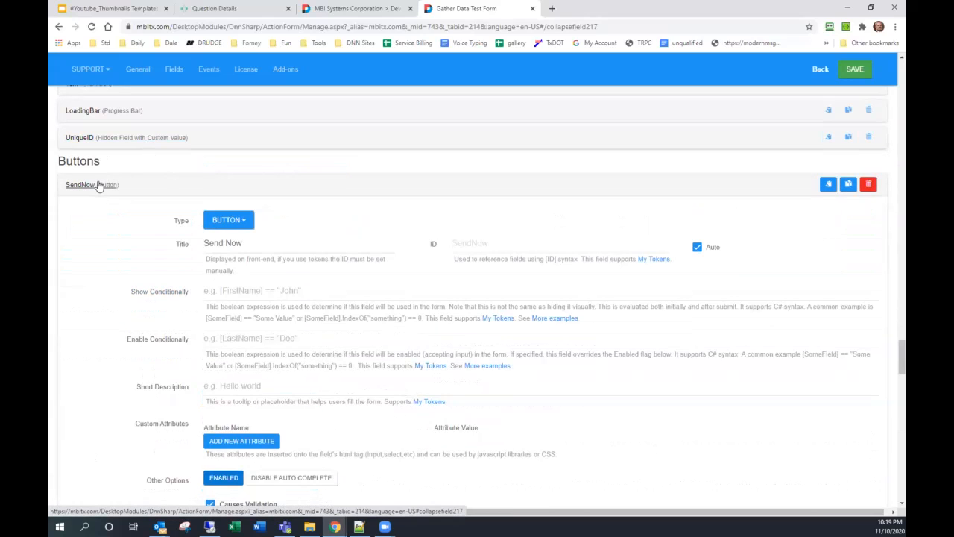
scroll(100, 194, "down", 5)
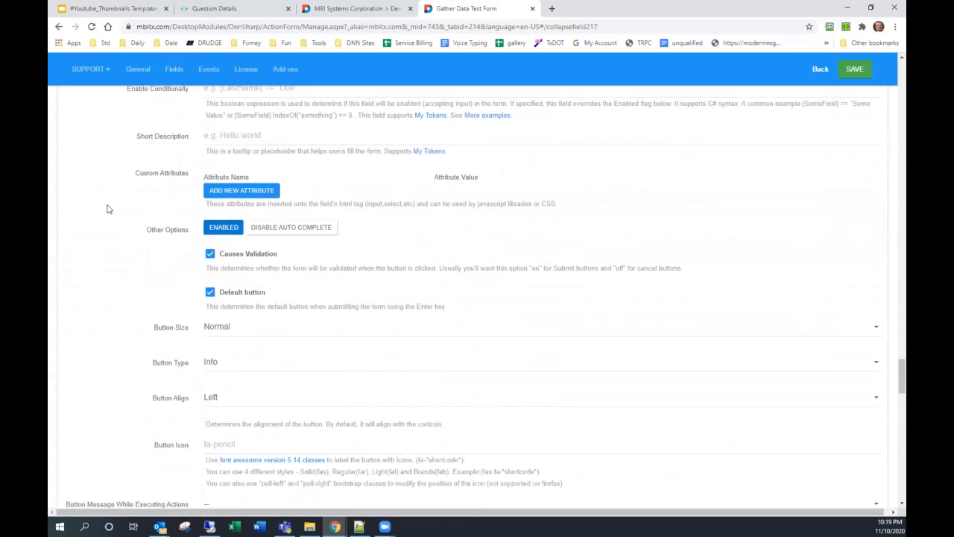
scroll(120, 215, "down", 4)
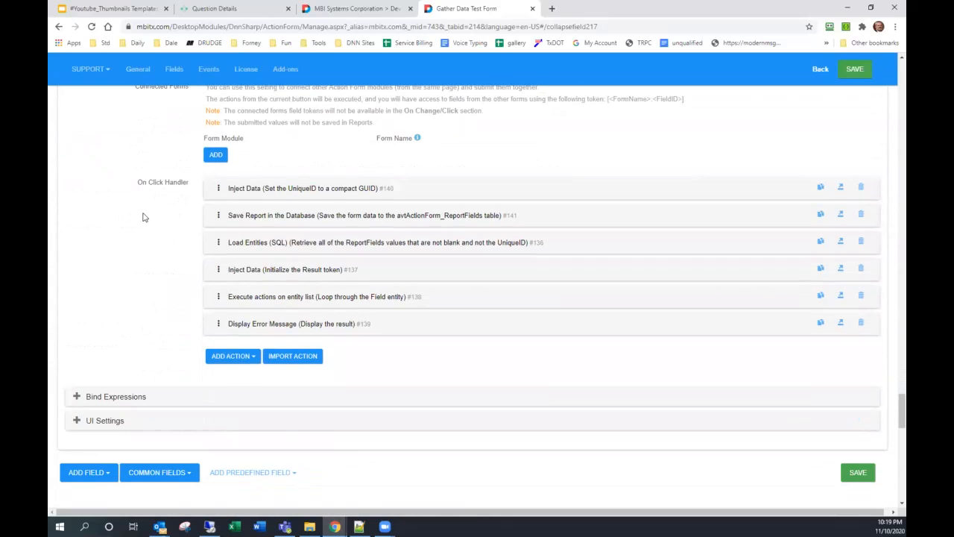
- Inspect the UniqueID inject action ([GUID:NewCompact]) and expand the Save Report in the Database action
left_click(271, 191)
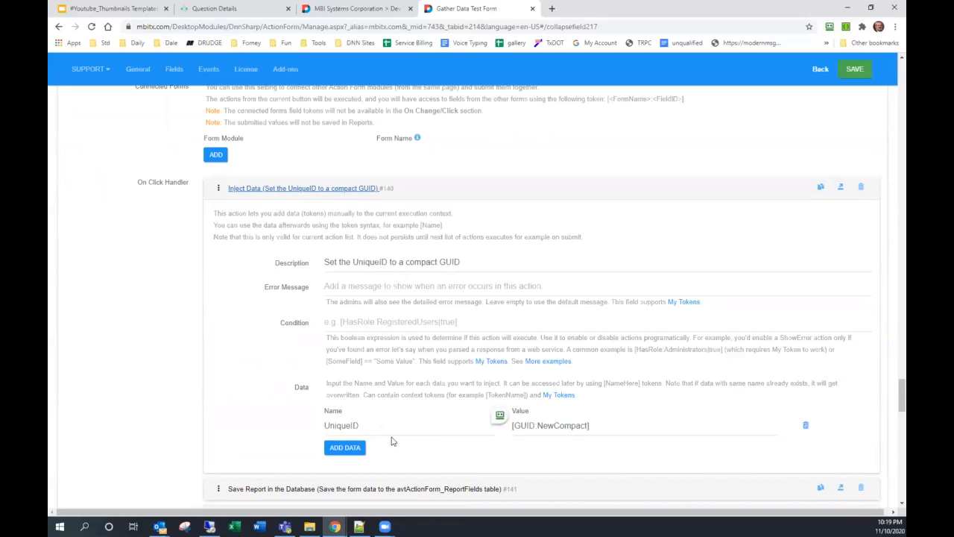
left_click_drag(375, 431, 272, 432)
left_click_drag(634, 427, 420, 423)
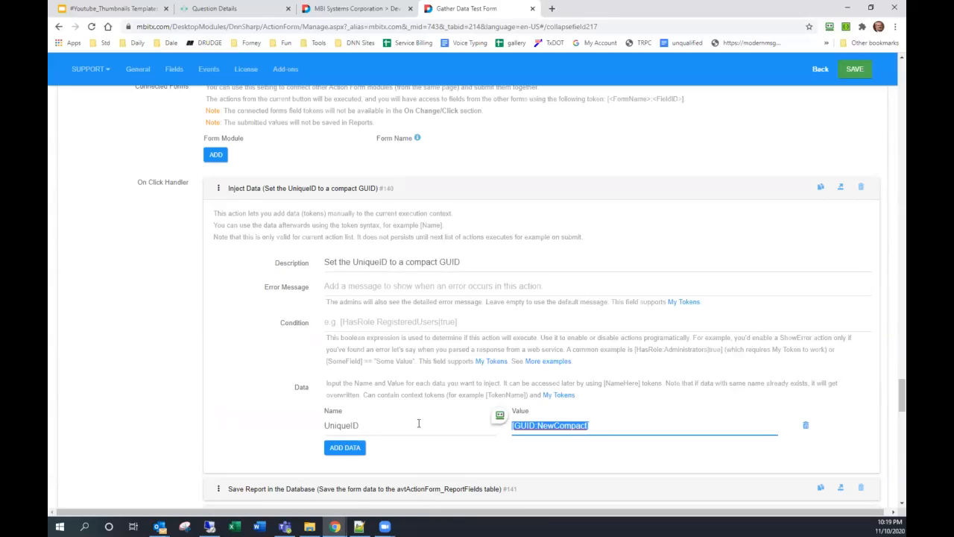
scroll(233, 394, "down", 2)
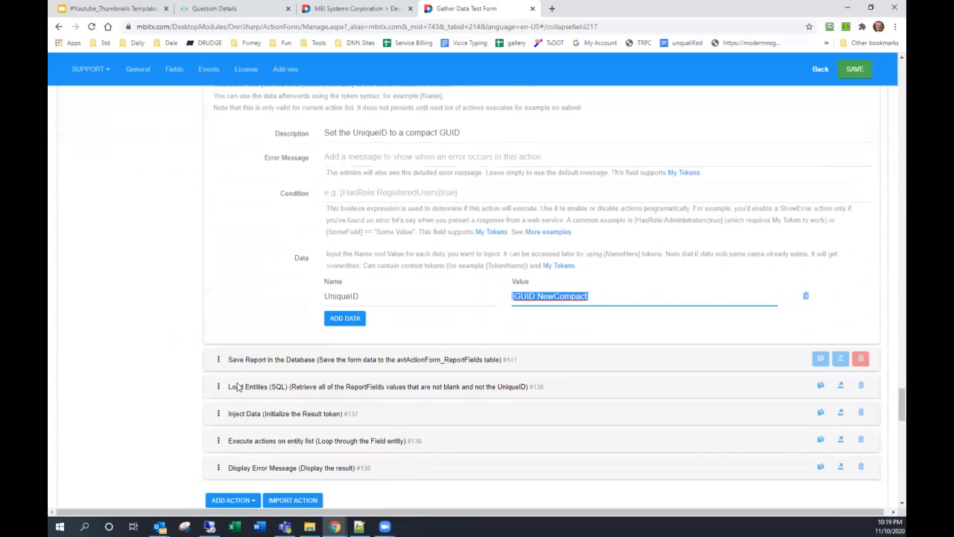
left_click(276, 335)
scroll(283, 340, "down", 2)
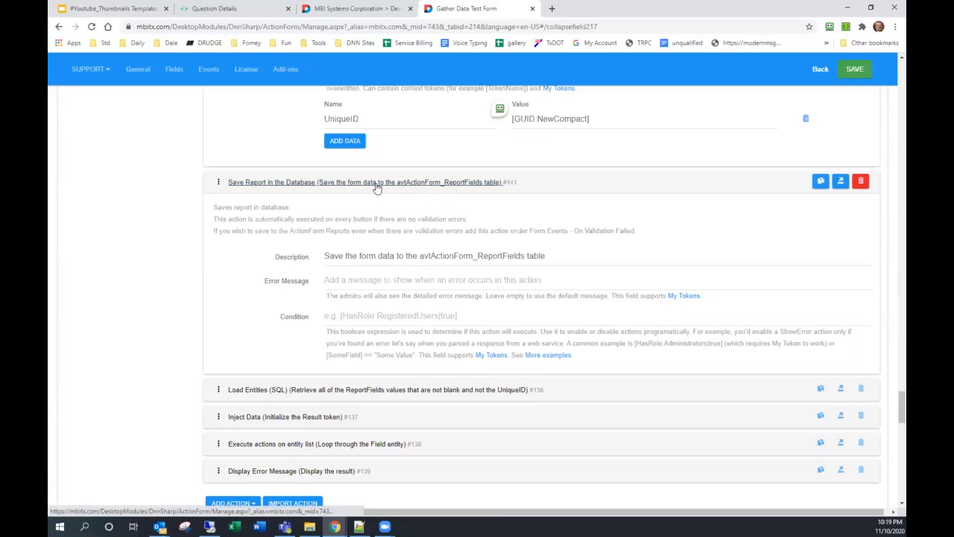
- Expand Load Entities (SQL) and review its query loading report Name/Value rows into entity Field
left_click(429, 184)
left_click(365, 211)
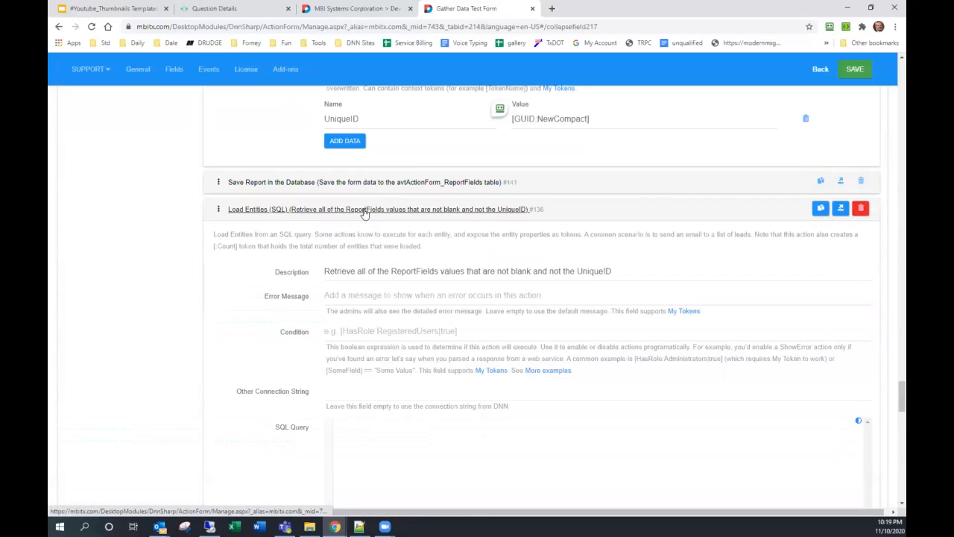
scroll(265, 262, "down", 1)
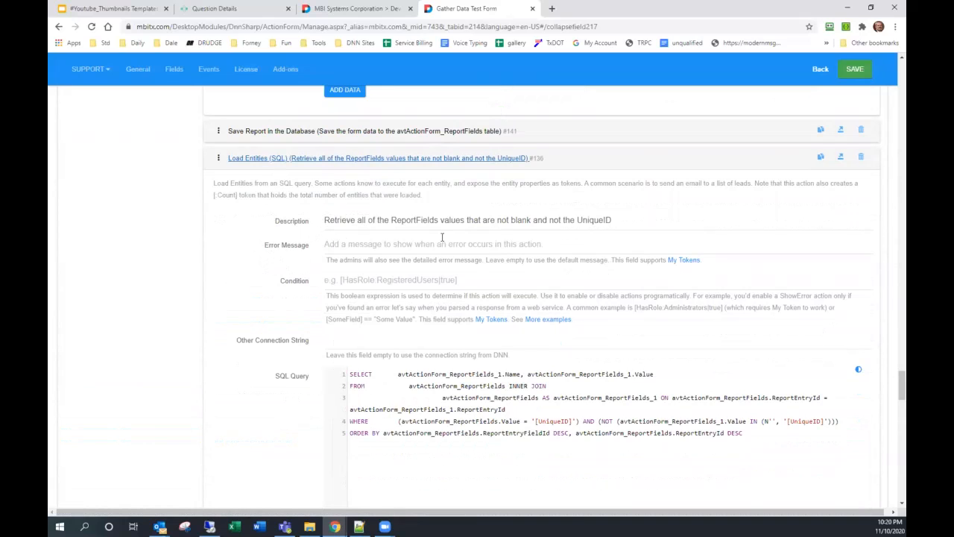
scroll(462, 238, "down", 2)
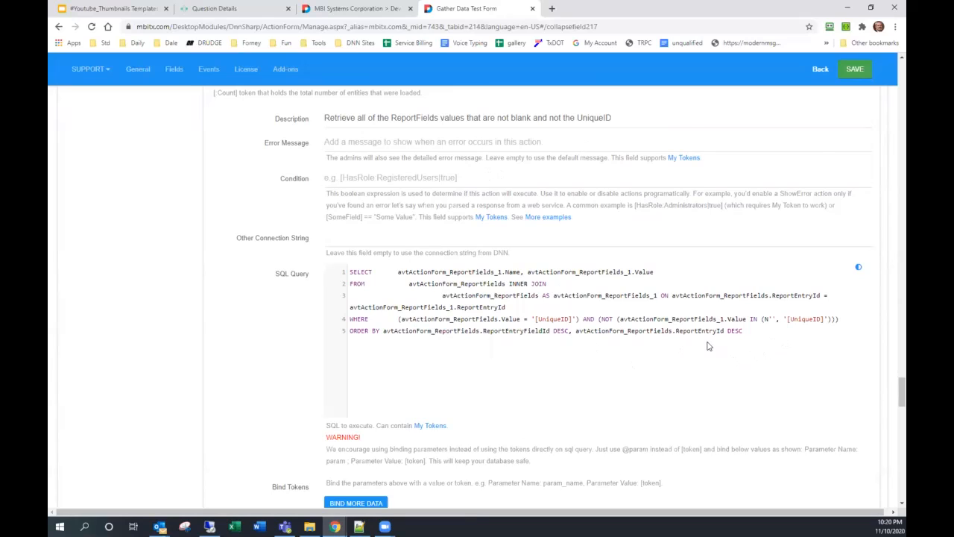
scroll(709, 346, "down", 2)
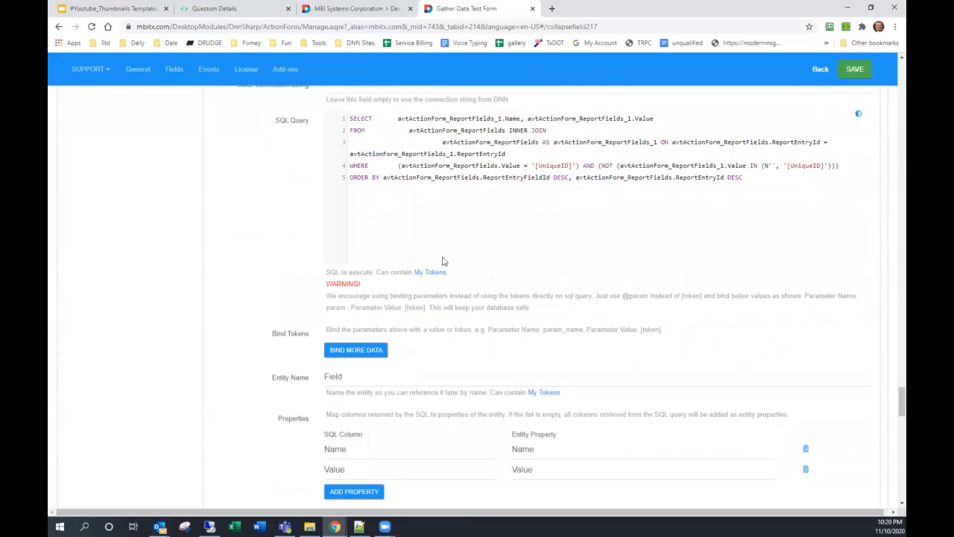
double_click(346, 376)
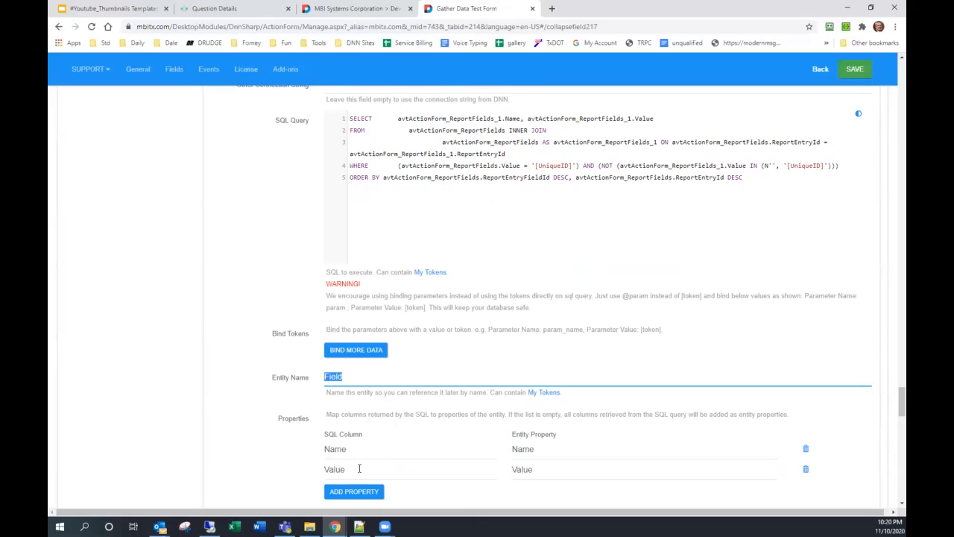
scroll(332, 455, "down", 5)
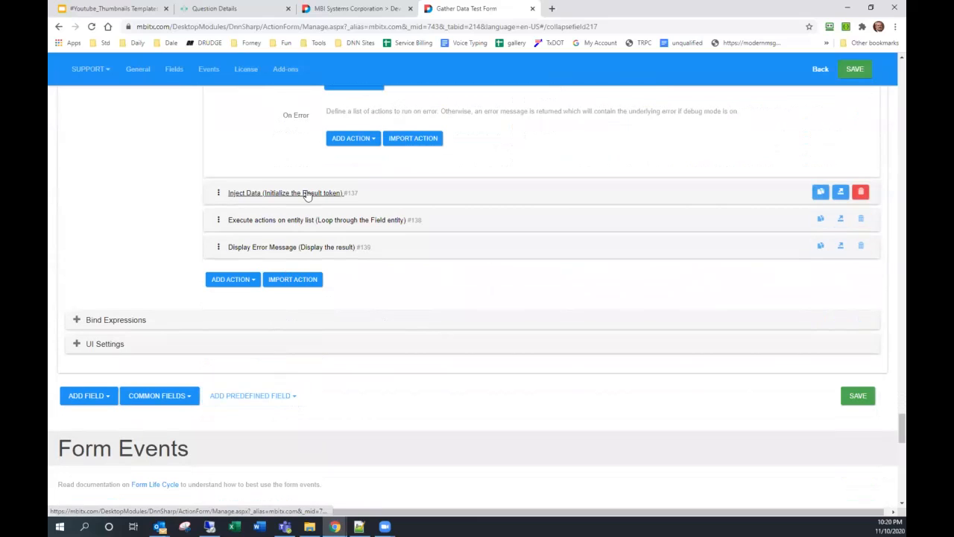
- Check the Result token initialization, then expand the Field entity loop that appends each Name and Value
left_click(306, 193)
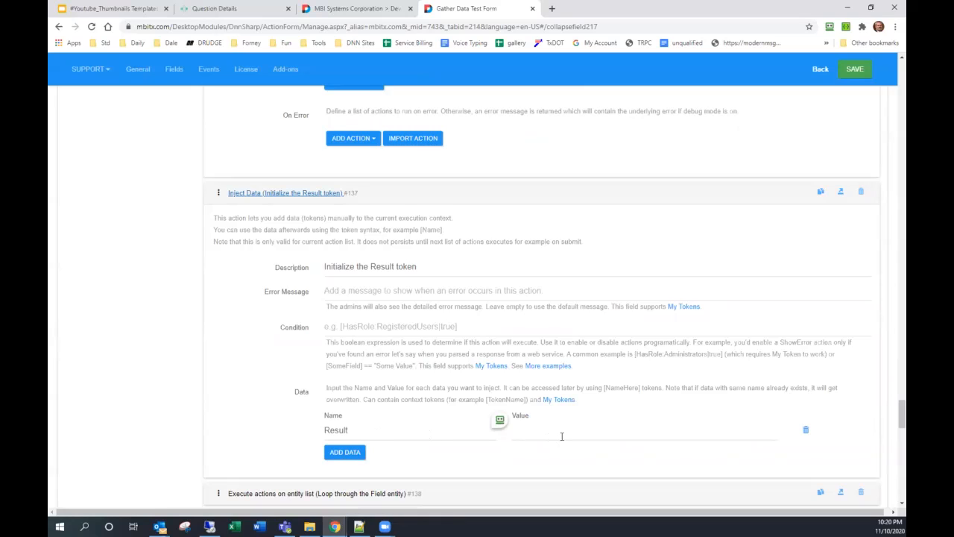
left_click(265, 195)
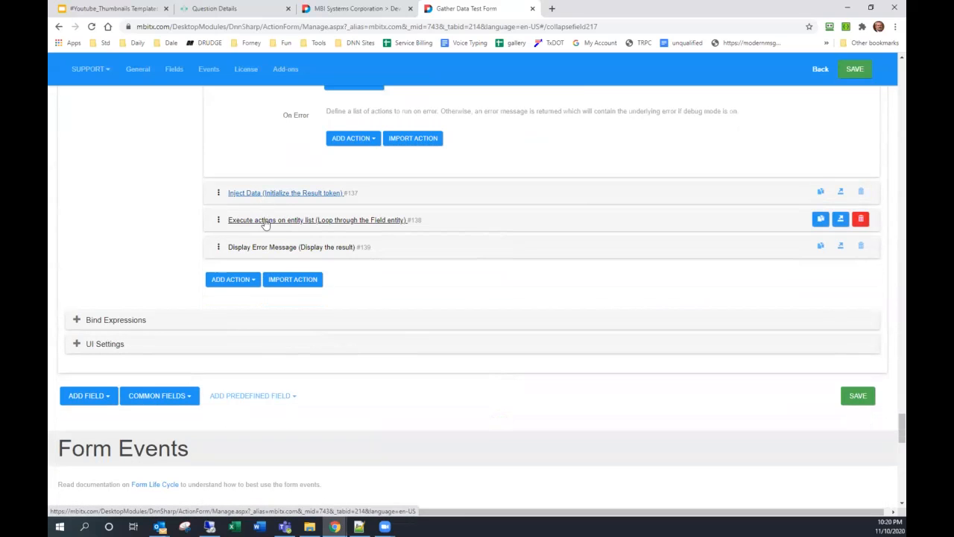
left_click(264, 221)
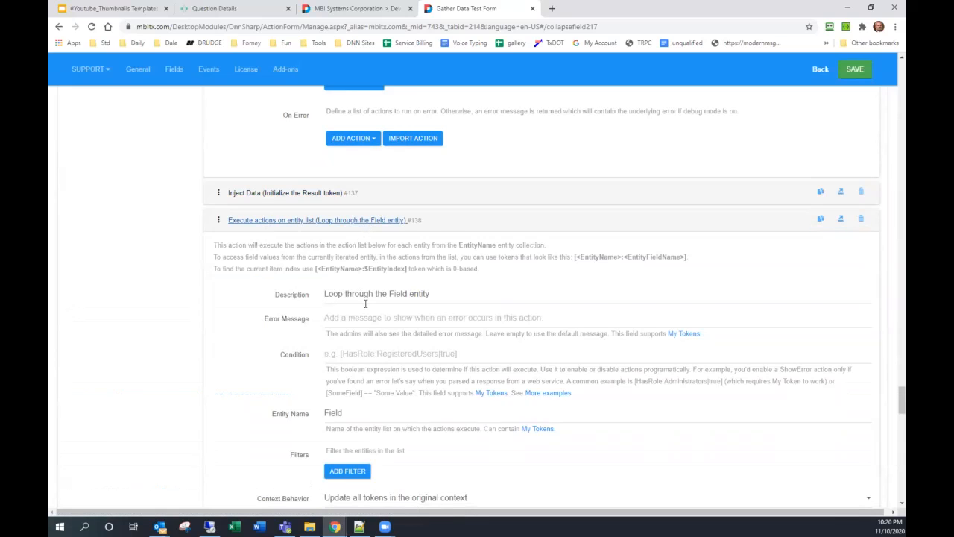
scroll(365, 304, "down", 2)
left_click(293, 260)
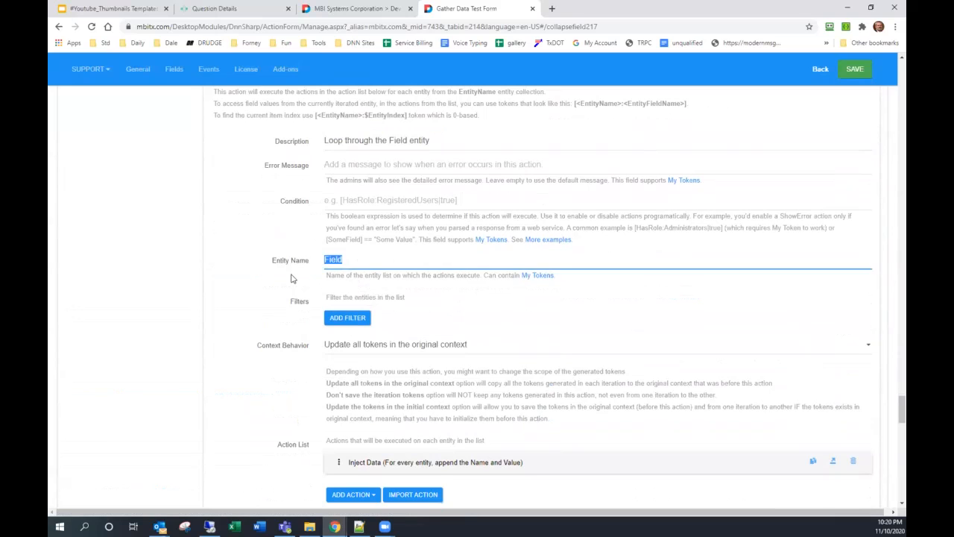
scroll(291, 278, "down", 2)
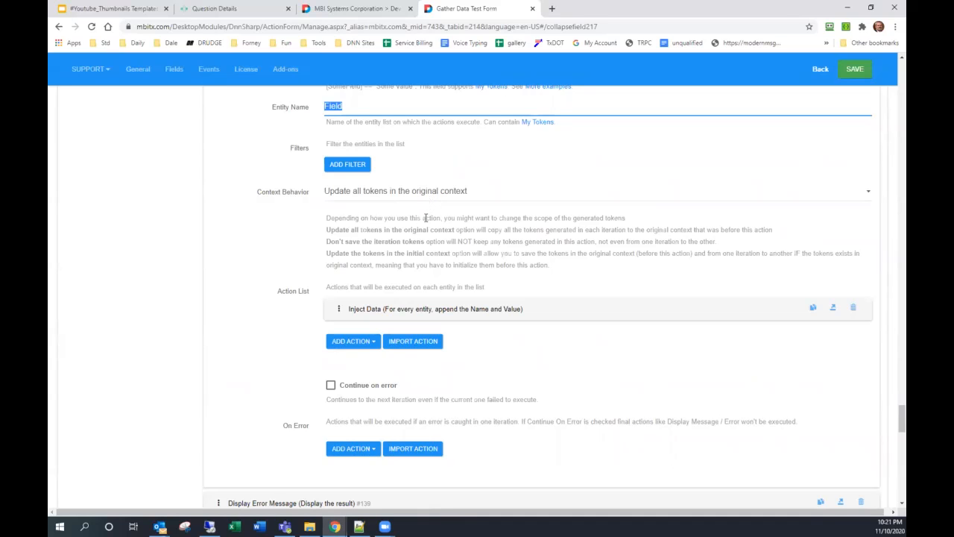
scroll(424, 244, "down", 1)
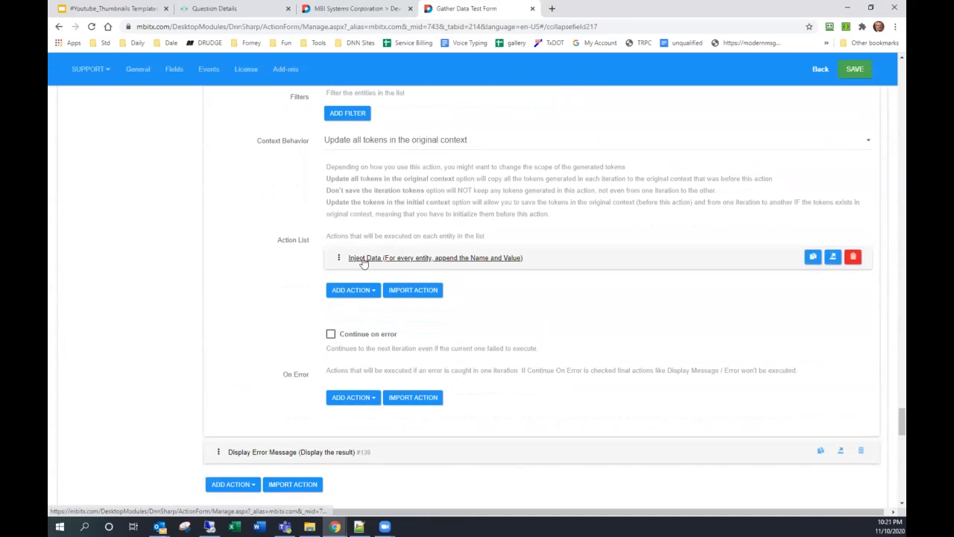
left_click(363, 258)
scroll(388, 348, "down", 3)
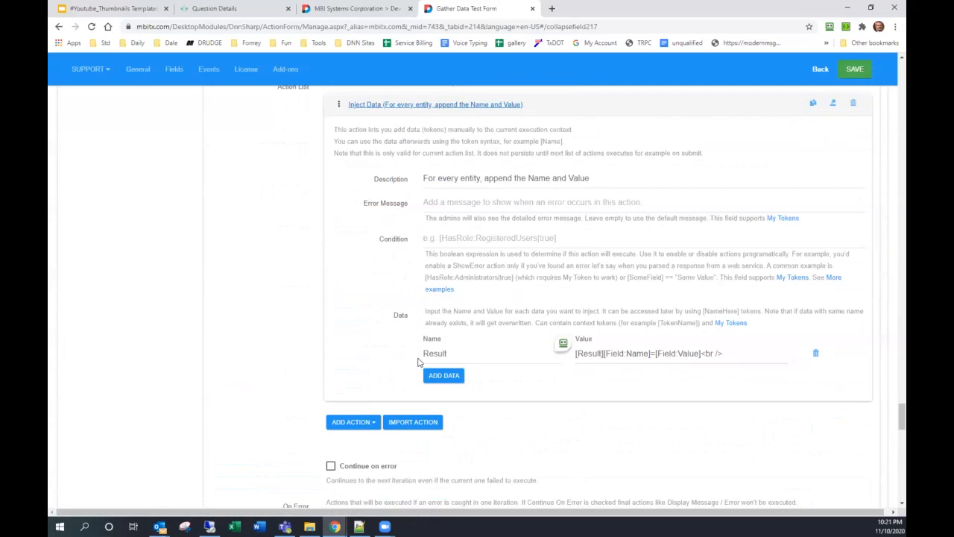
double_click(467, 354)
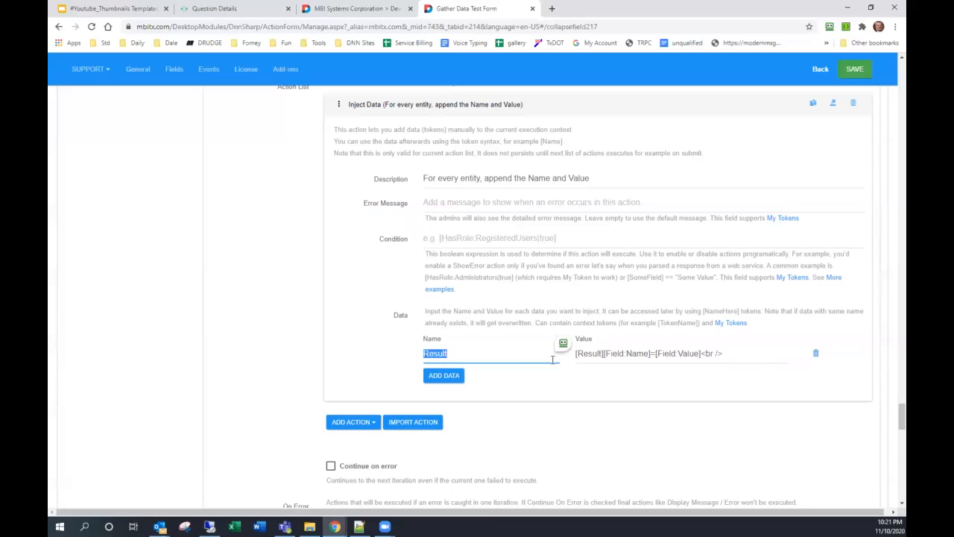
left_click_drag(575, 353, 603, 353)
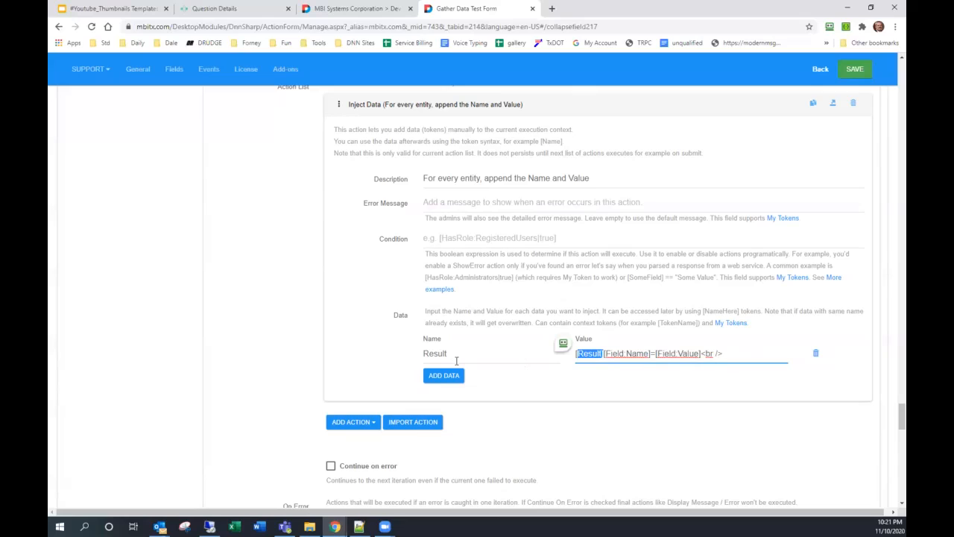
left_click_drag(475, 355, 389, 360)
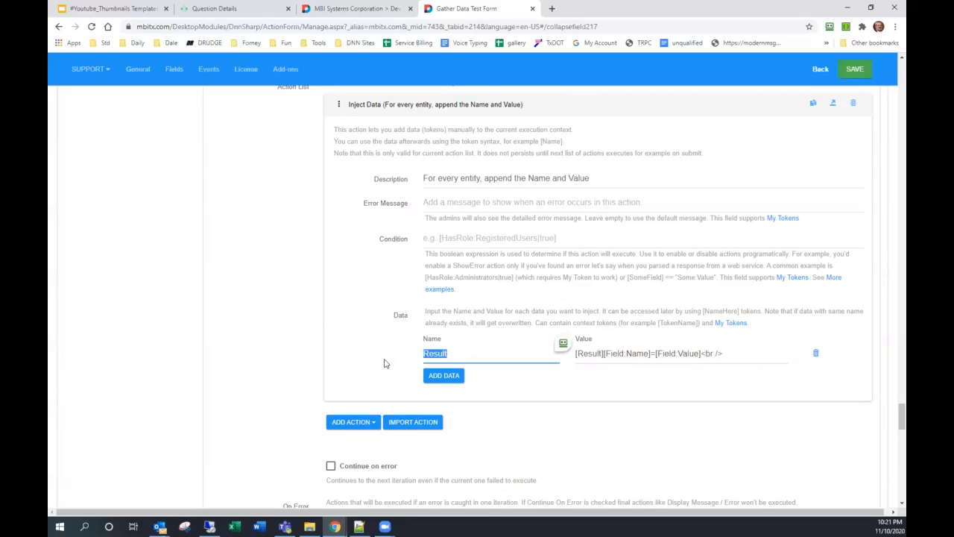
scroll(384, 363, "down", 3)
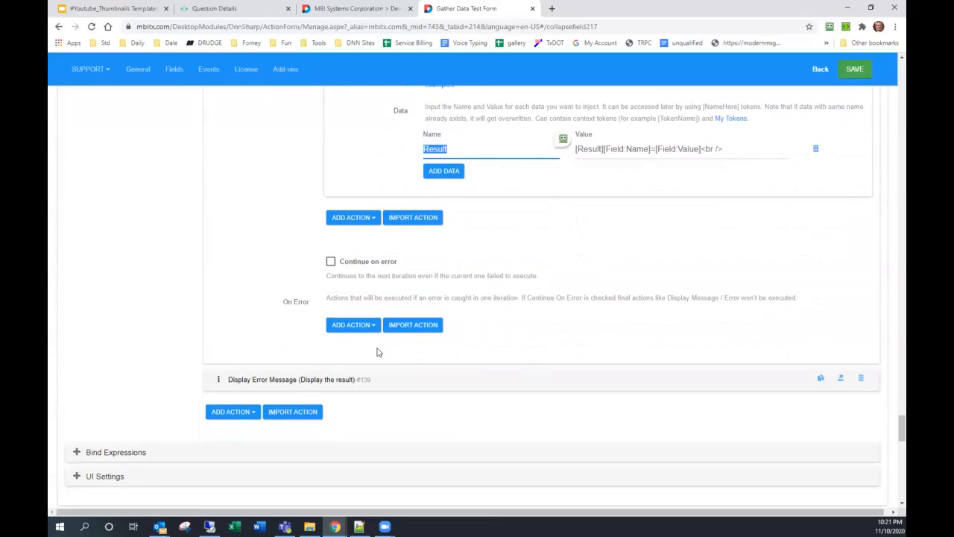
scroll(358, 358, "down", 2)
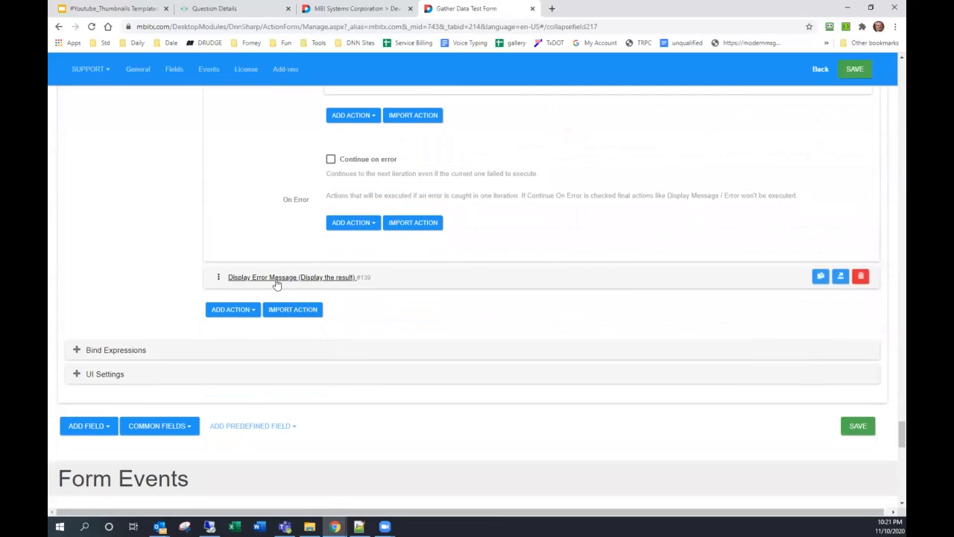
- Confirm the Display Error Message text is [Result], save the form, and return to the test page
left_click(276, 281)
scroll(254, 300, "down", 2)
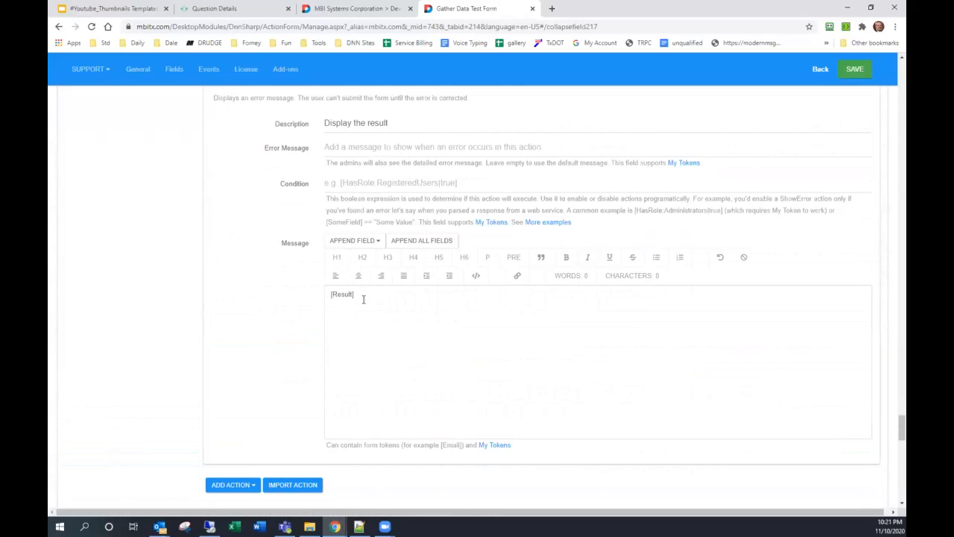
left_click_drag(364, 296, 309, 298)
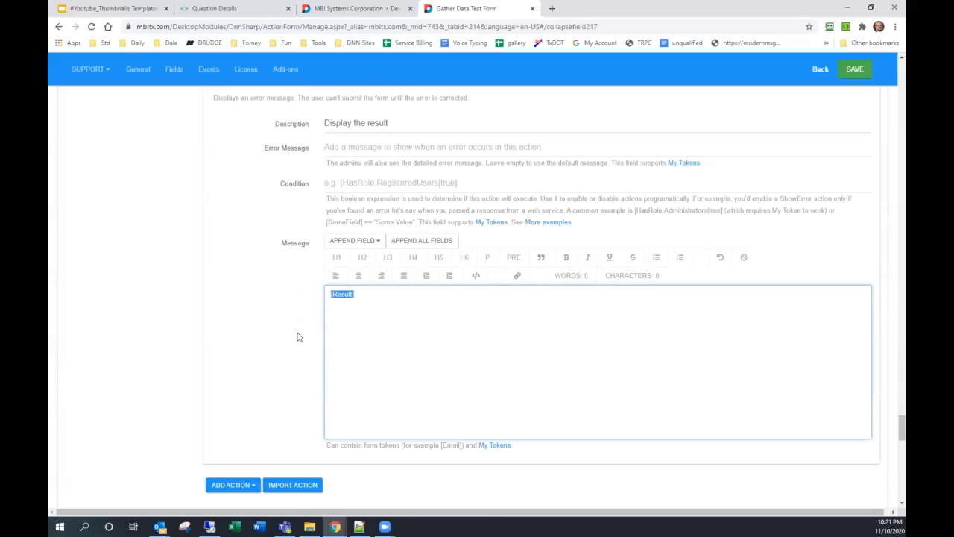
scroll(297, 337, "down", 2)
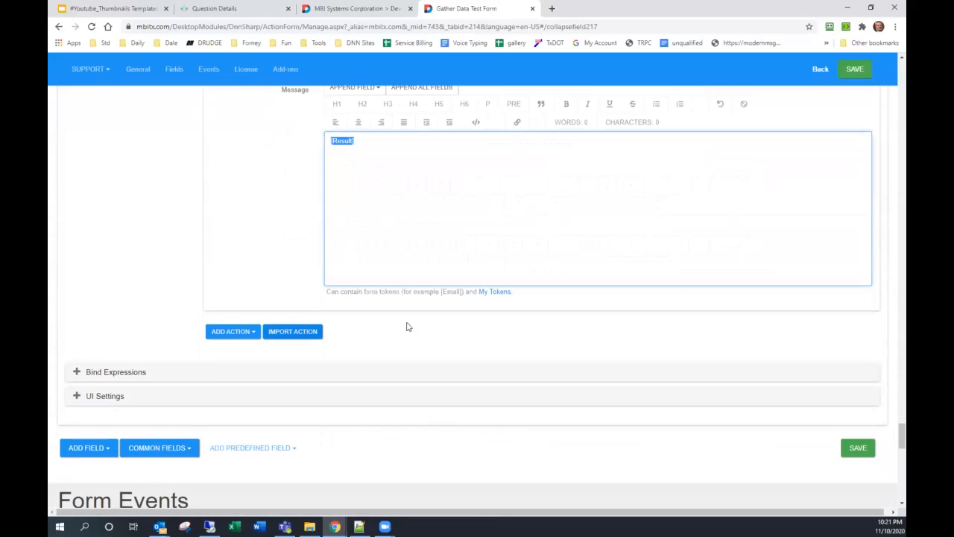
left_click(853, 69)
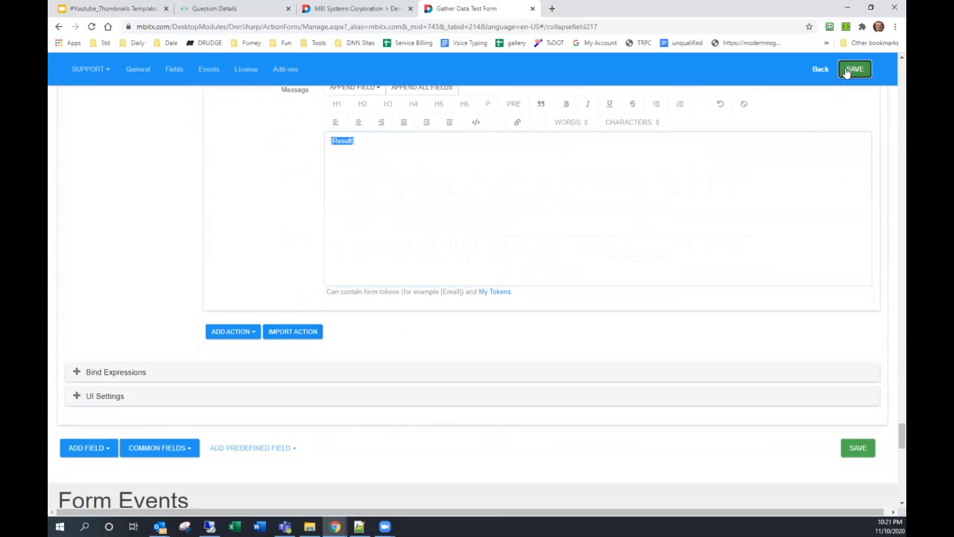
left_click(357, 8)
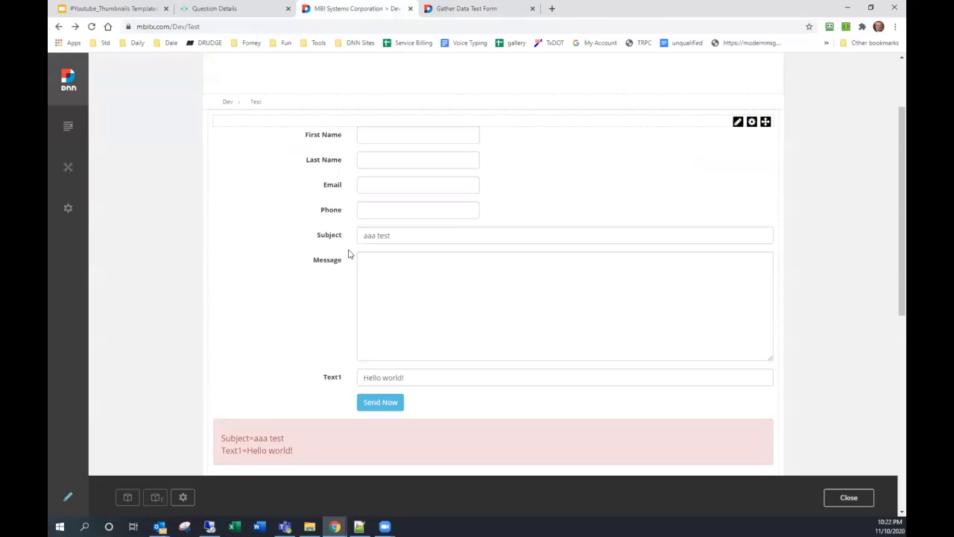
- Reload the test page and enter a first and last name, e-mail, phone, 'Test Subject' and a 'Hello World!' message, leaving Text1 blank
left_click(92, 26)
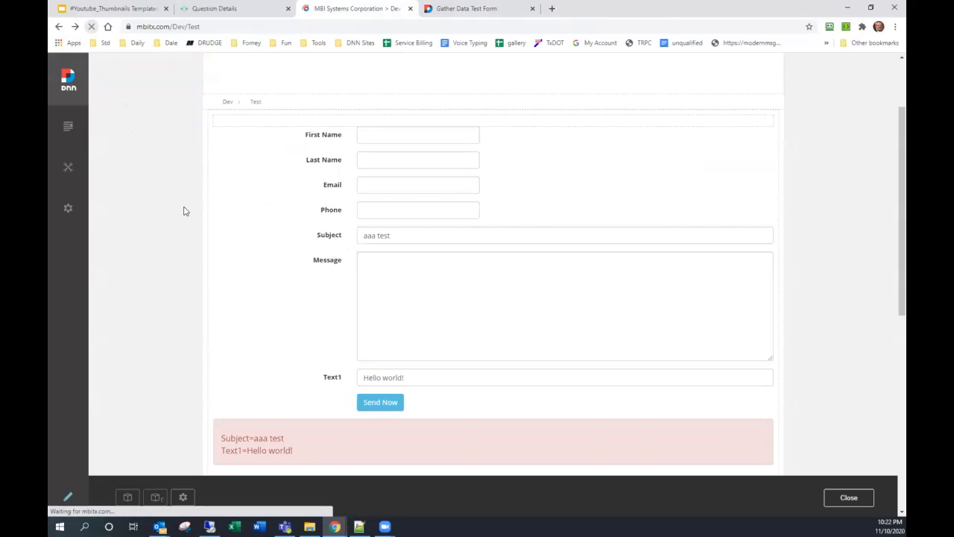
left_click(376, 137)
key("Tab")
key("Tab")
key("Tab")
type("214-555-4545")
key("Tab")
type("Test Subject")
key("Tab")
type("Hello World! Hello World! Hello World! Hello World! Hello World! Hello World! Hello World! Hello World! Hello World! Hello World! Hello World! Hello World! Hello World! Hello World! Hello World! Hello World! Hello World! Hello World!")
key("Tab")
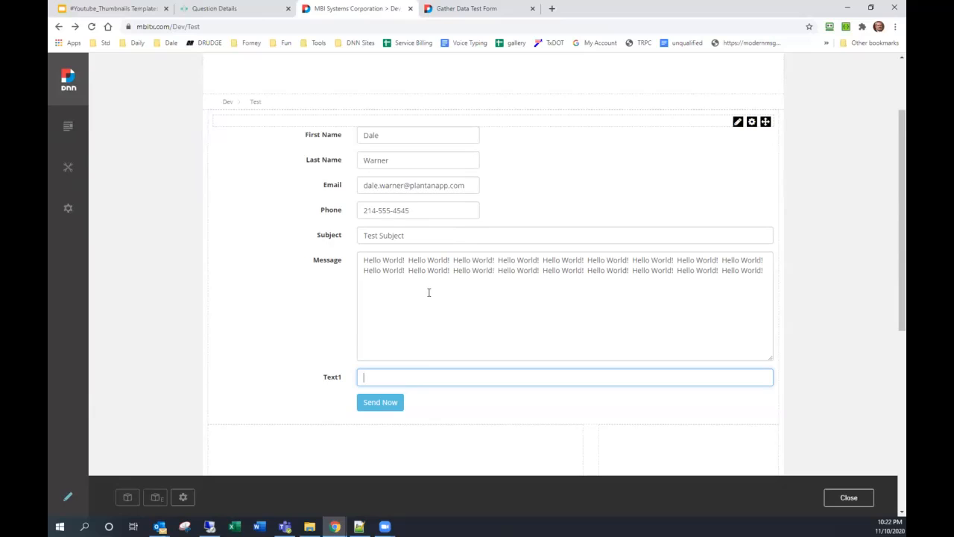
- Submit the form, check the six Name=Value result lines, and go back to the form's settings
left_click(389, 402)
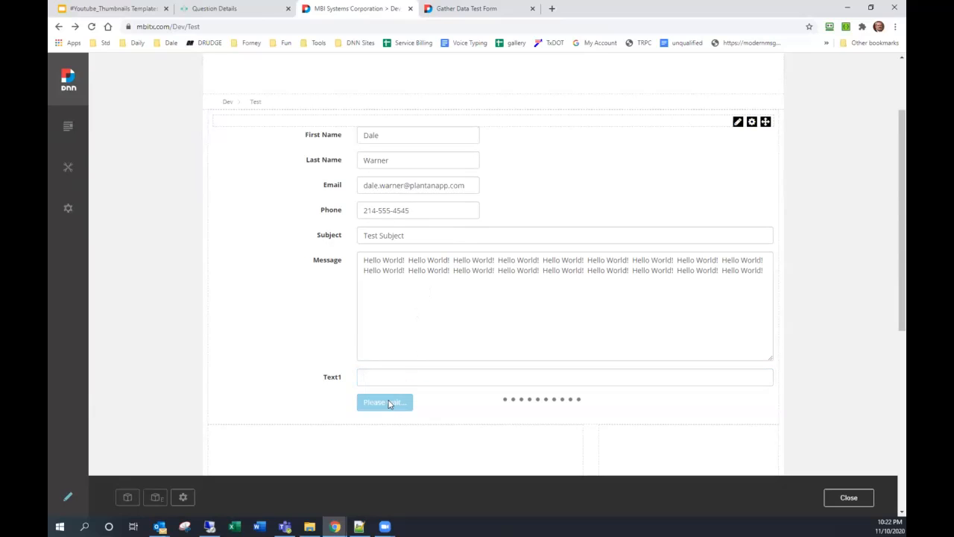
scroll(259, 339, "down", 1)
scroll(258, 339, "down", 2)
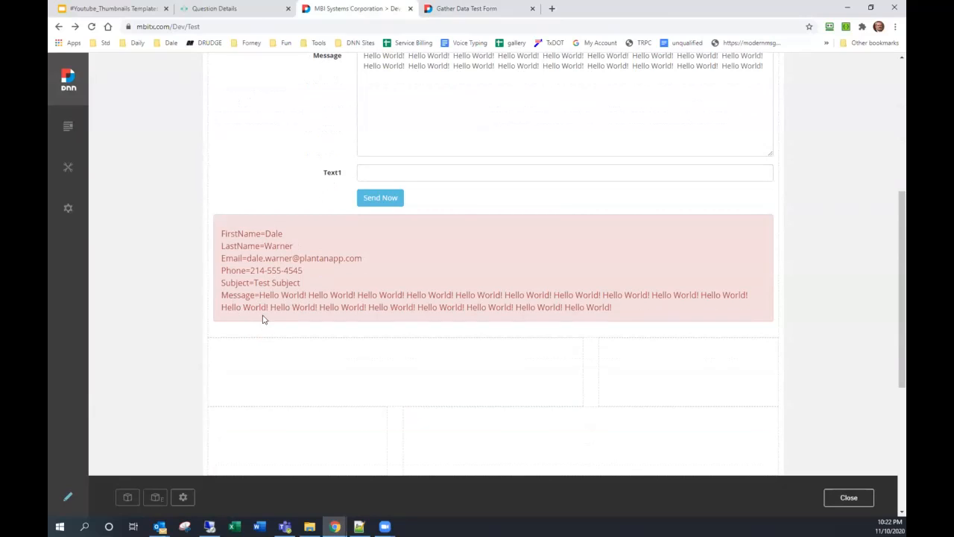
scroll(287, 328, "up", 3)
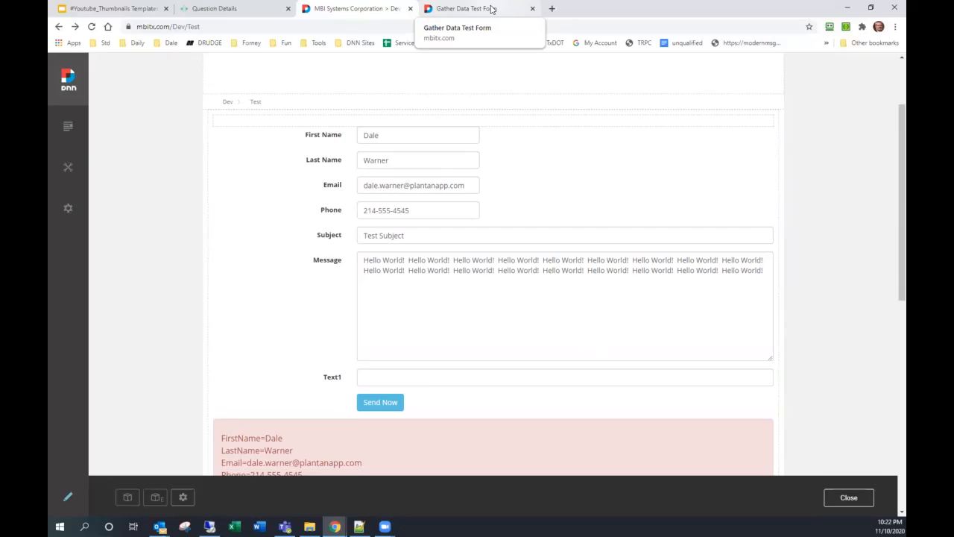
left_click(492, 9)
- Expand the SendNow button's settings and its On Click loop over the Field entity
scroll(472, 197, "down", 2)
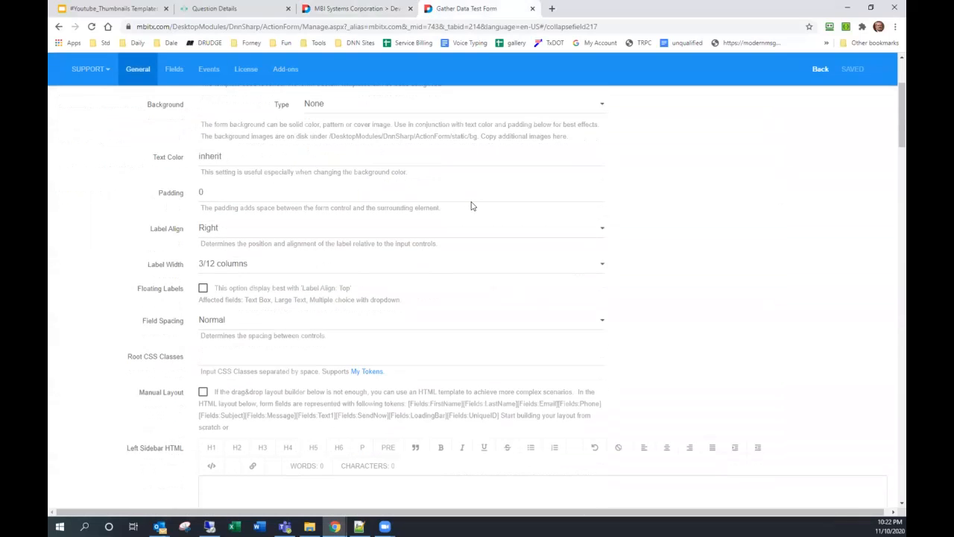
scroll(471, 205, "down", 8)
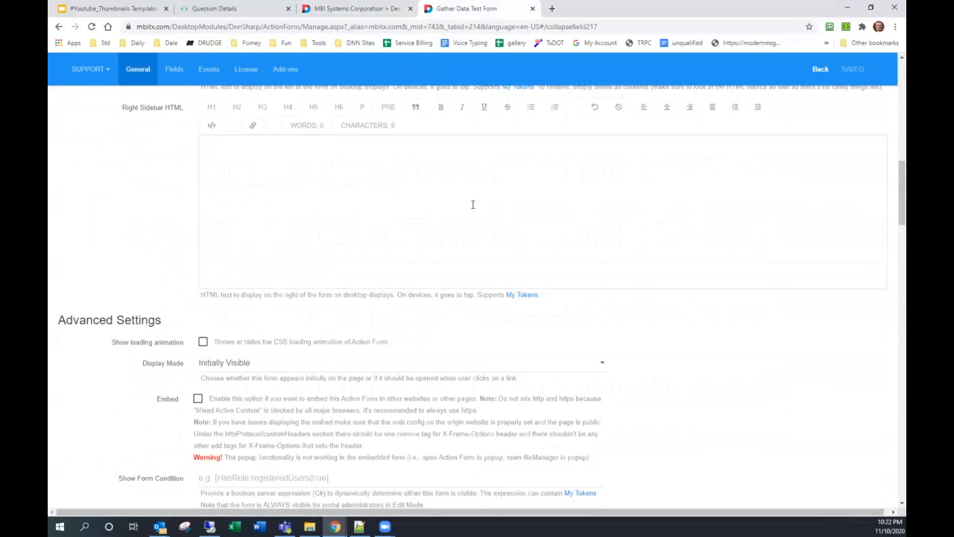
scroll(472, 204, "down", 6)
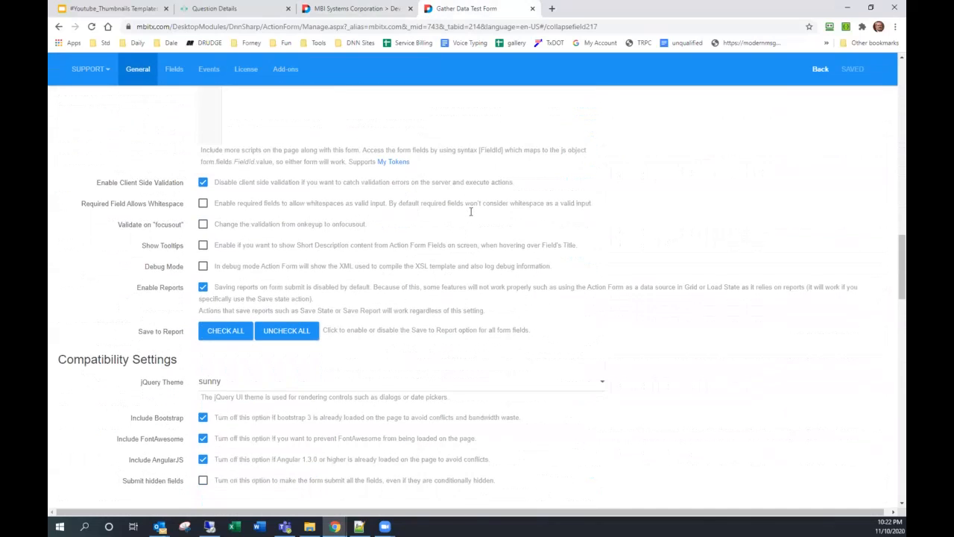
scroll(470, 215, "down", 10)
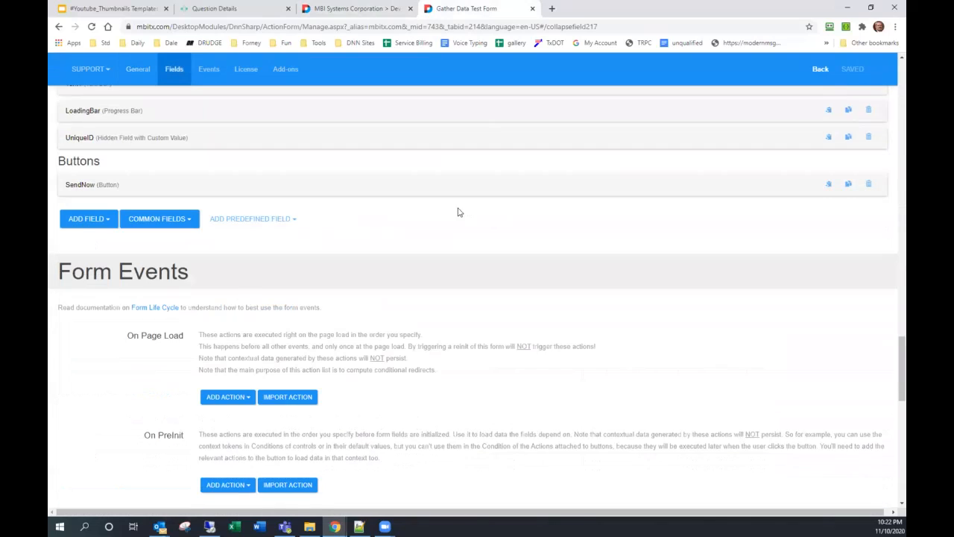
left_click(79, 133)
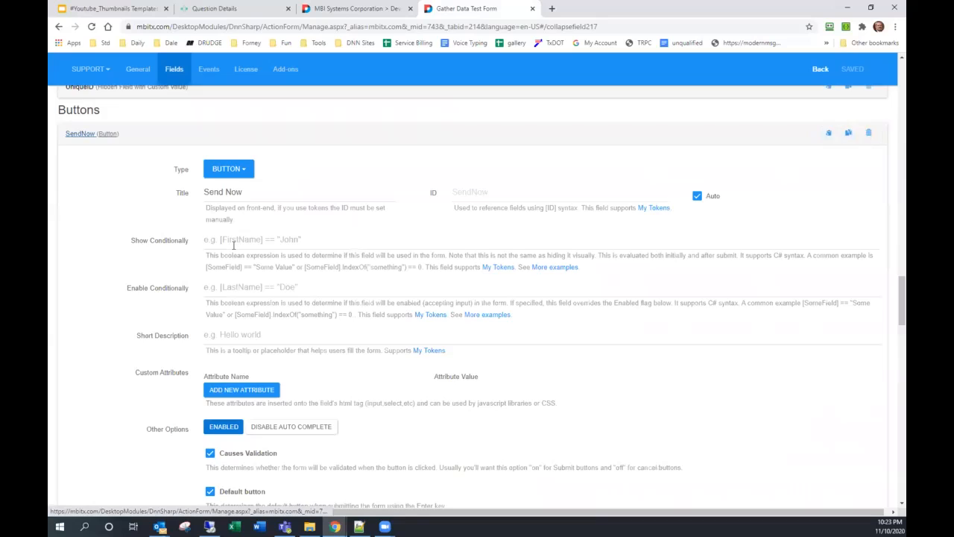
scroll(237, 252, "down", 4)
scroll(228, 288, "down", 4)
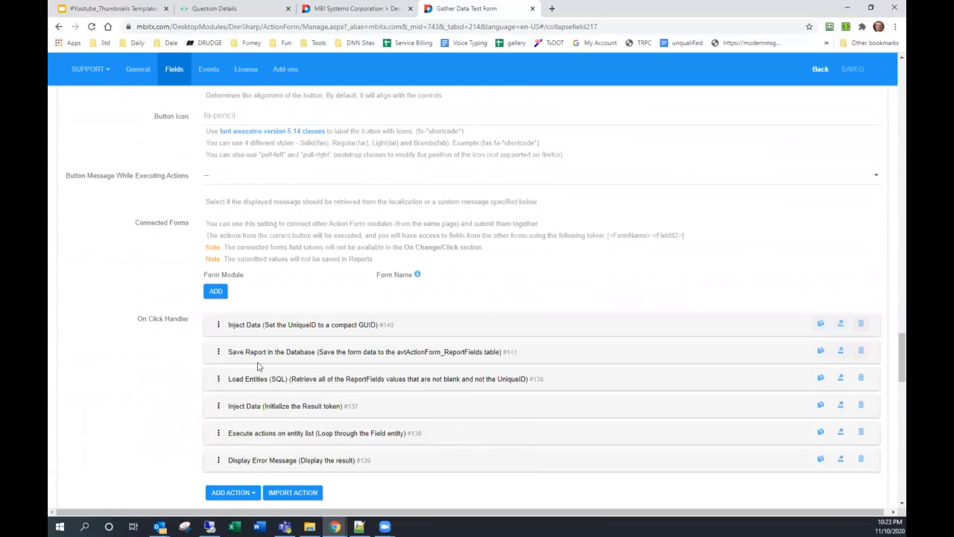
left_click(272, 348)
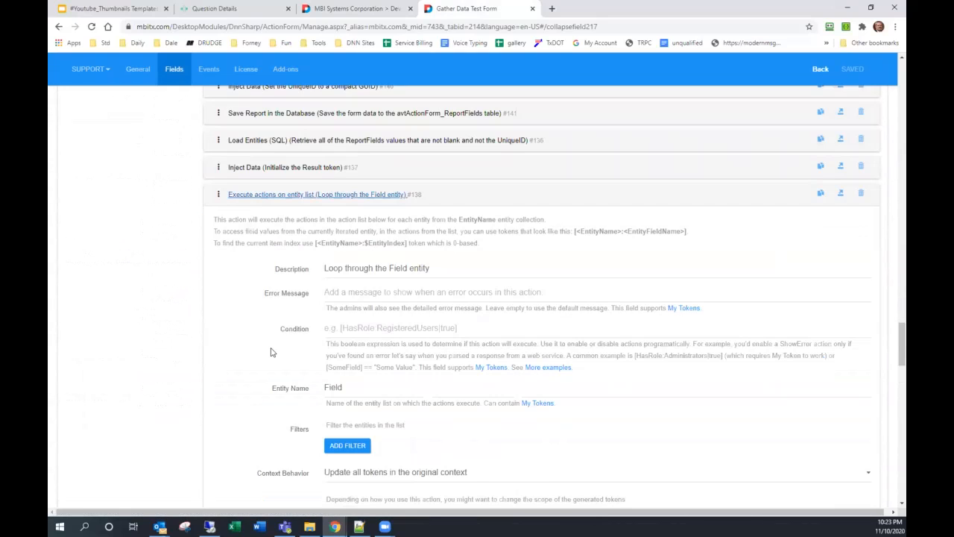
- Review the Inject Data action setting Result to [Result][Field.Name]=[Field.Value]<br />, then collapse it
scroll(273, 352, "down", 4)
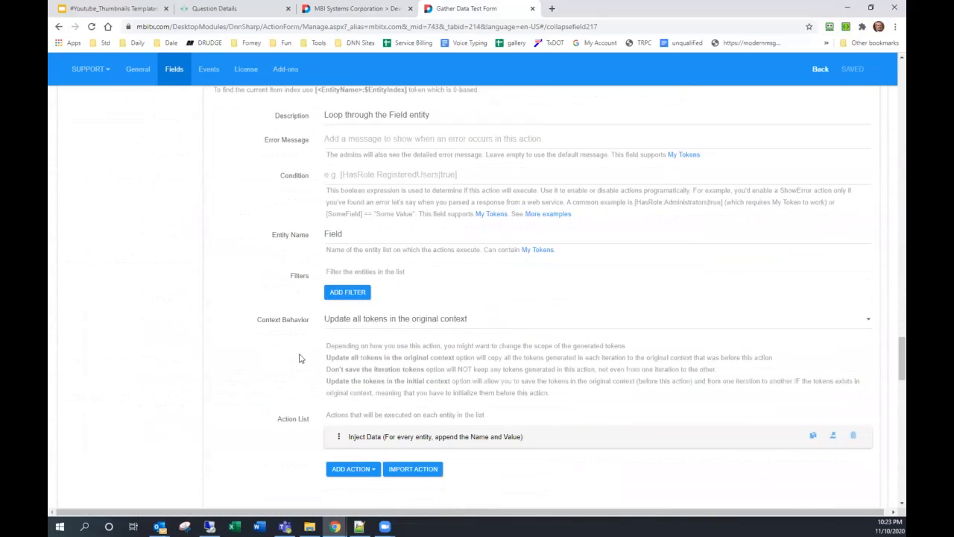
left_click(382, 335)
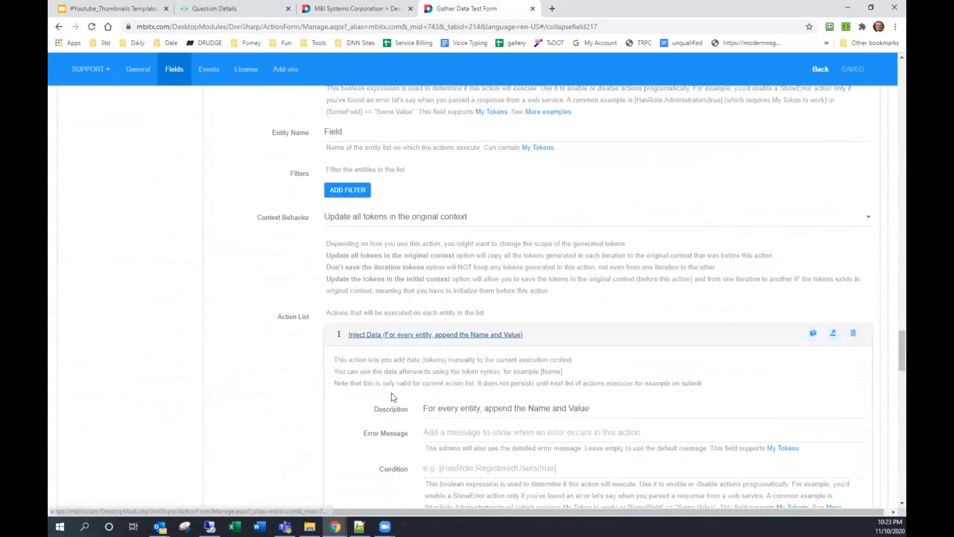
scroll(414, 399, "down", 2)
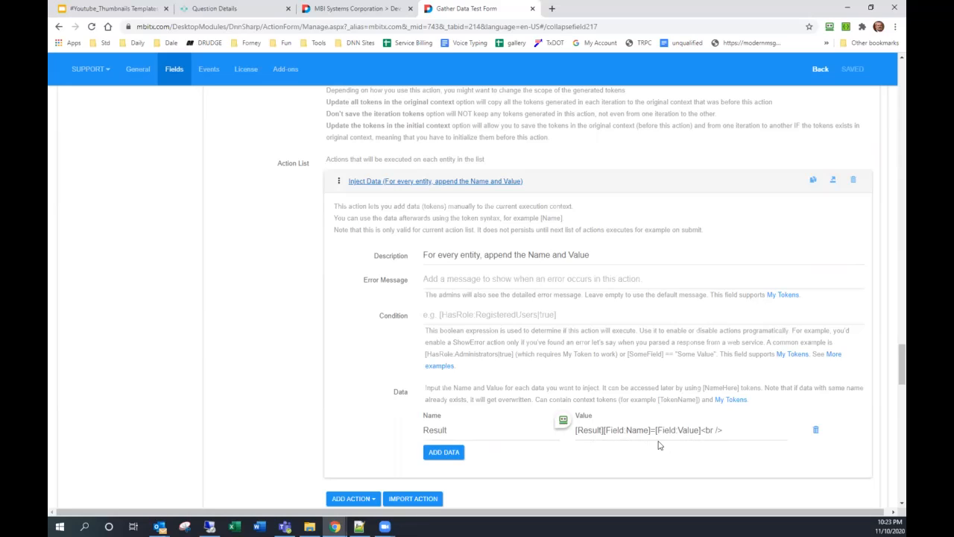
left_click(434, 183)
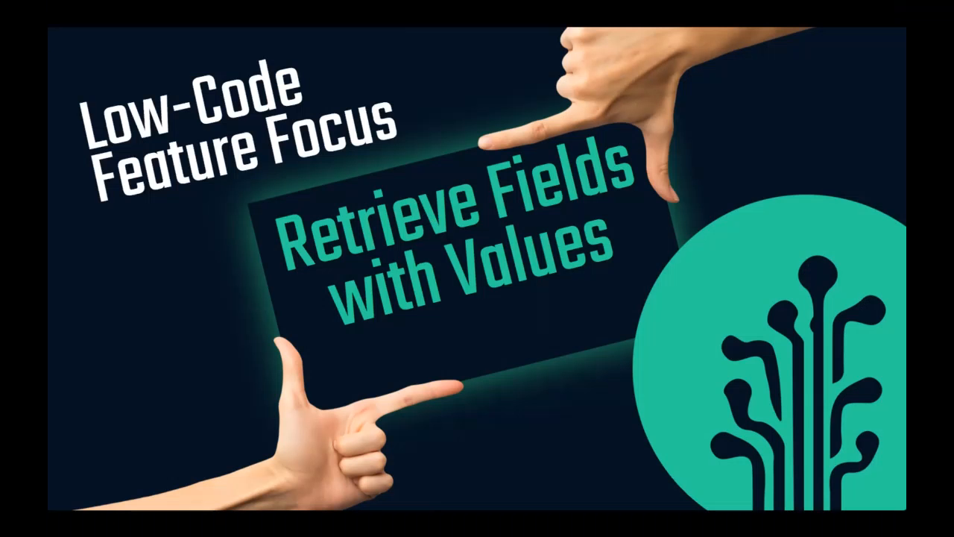